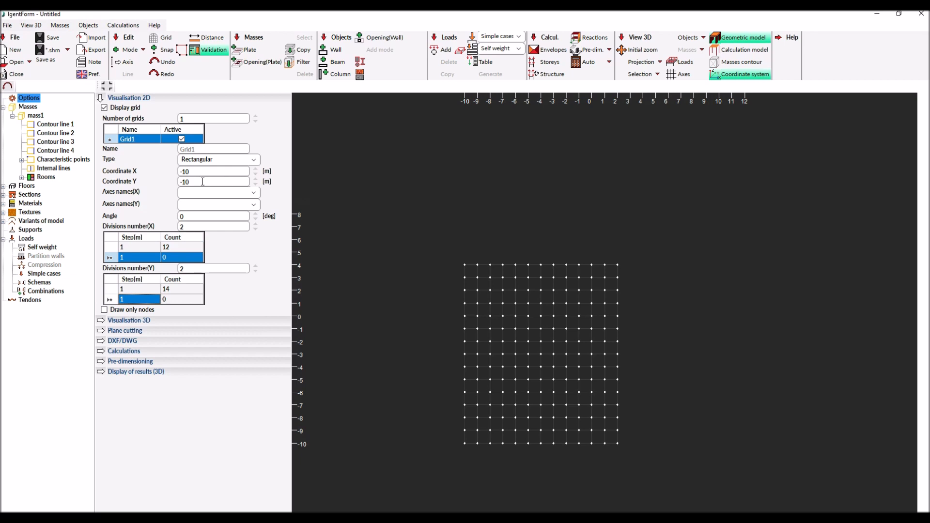
Set the origin of the rectangular grid to X -6 m and Y -7 m.
{"action": "left_click_drag", "start_coordinate": [199, 172], "coordinate": [156, 176]}
{"action": "type", "text": "-6"}
{"action": "key", "text": "Tab"}
{"action": "type", "text": "-7"}
{"action": "key", "text": "Tab"}
{"action": "scroll", "coordinate": [669, 326], "scroll_direction": "down", "scroll_amount": 2}
{"action": "scroll", "coordinate": [661, 339], "scroll_direction": "up", "scroll_amount": 7}
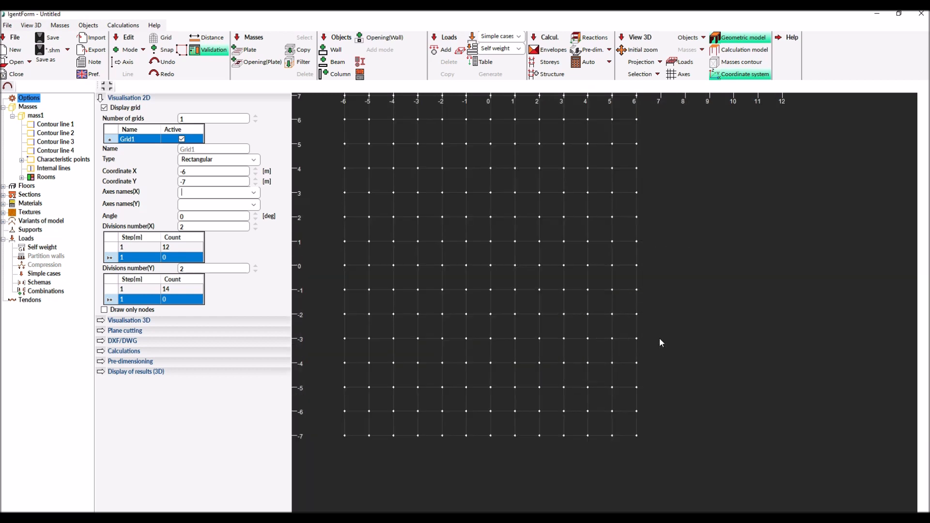
{"action": "scroll", "coordinate": [557, 320], "scroll_direction": "down", "scroll_amount": 4}
{"action": "scroll", "coordinate": [560, 318], "scroll_direction": "down", "scroll_amount": 2}
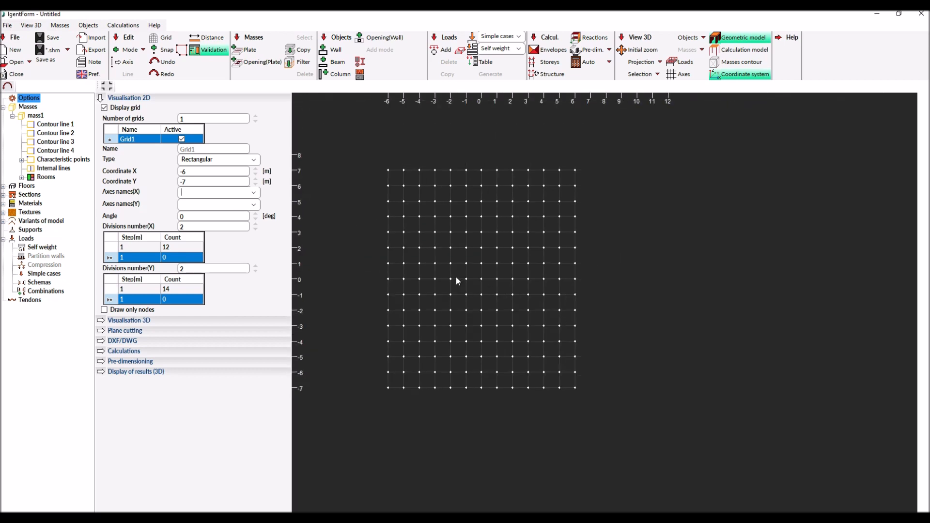
{"action": "scroll", "coordinate": [487, 283], "scroll_direction": "down", "scroll_amount": 1}
{"action": "scroll", "coordinate": [431, 259], "scroll_direction": "up", "scroll_amount": 1}
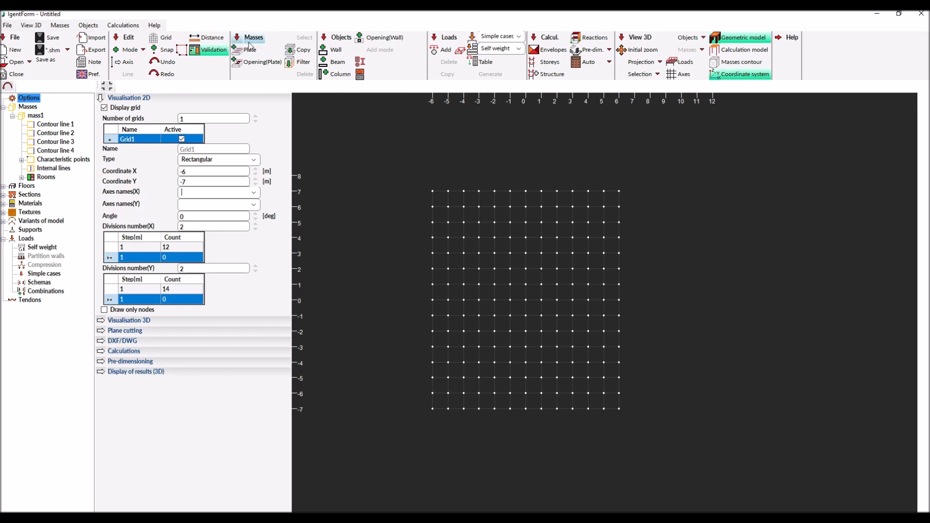
Start a graphically defined plate contour from (-6, 4) through (-3, 4) to (-3, 7), undoing the misplaced point at (2, 7).
{"action": "left_click", "coordinate": [260, 58]}
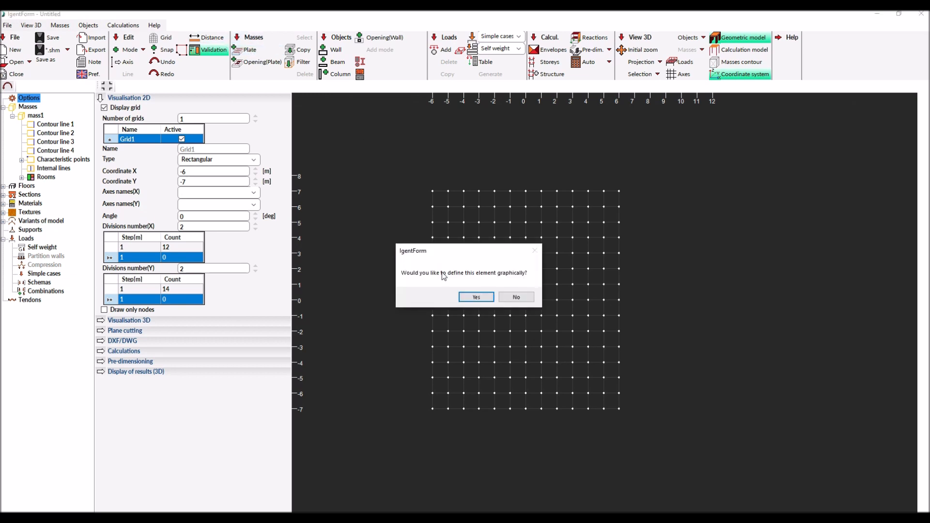
{"action": "left_click", "coordinate": [476, 297]}
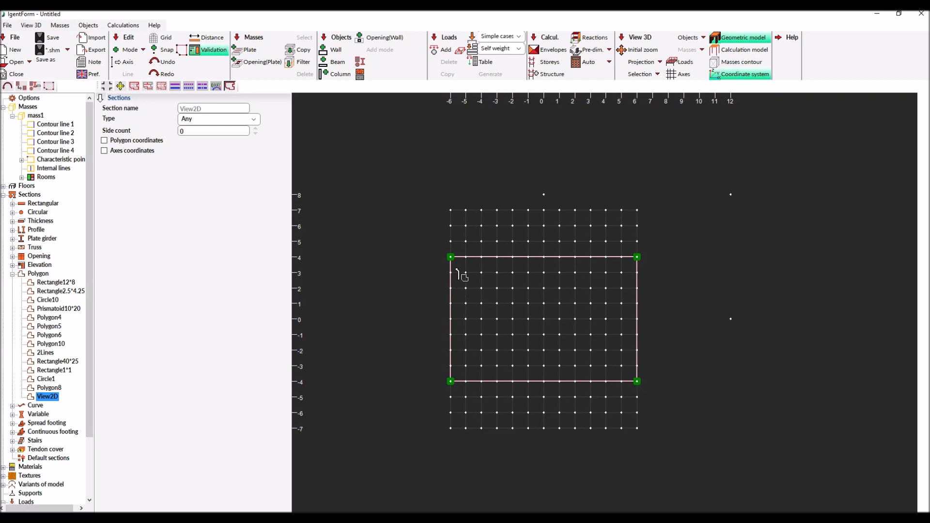
{"action": "left_click", "coordinate": [497, 257]}
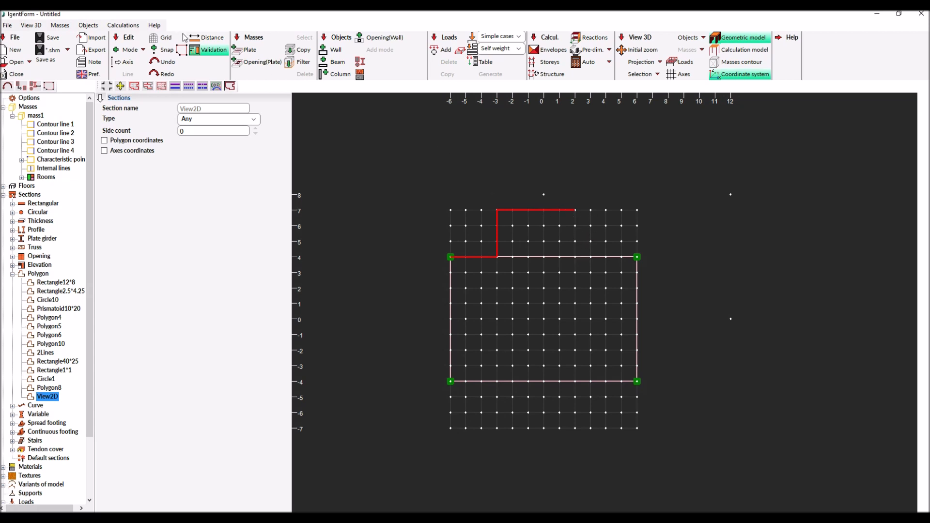
{"action": "left_click", "coordinate": [162, 62]}
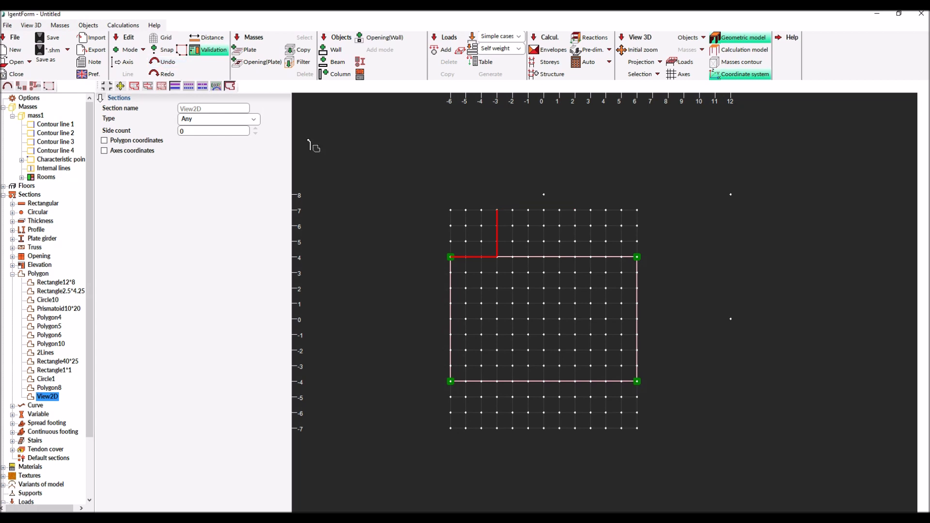
Continue the plate contour through grid points (3, 7), (3, 4), (6, 4), (6, -4) and (3, -4).
{"action": "left_click", "coordinate": [591, 212]}
{"action": "left_click", "coordinate": [594, 264]}
{"action": "left_click", "coordinate": [637, 258]}
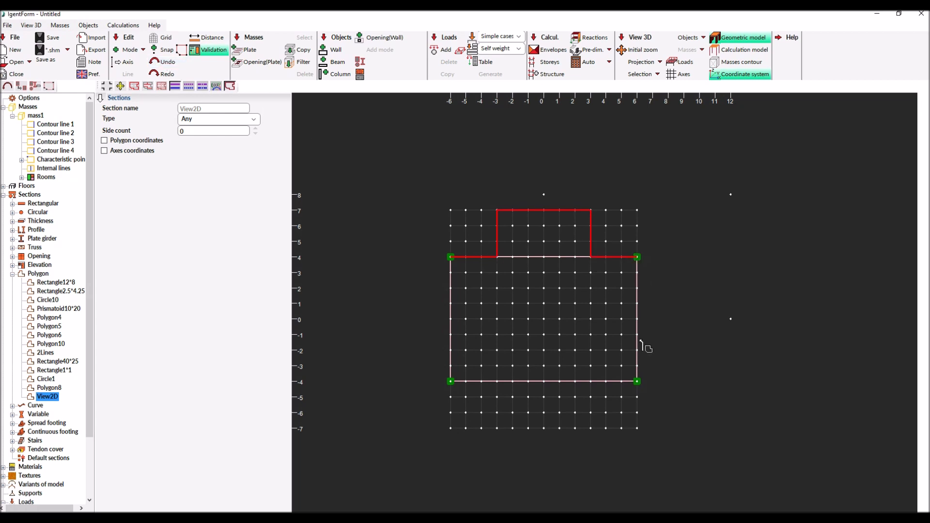
{"action": "left_click", "coordinate": [637, 381]}
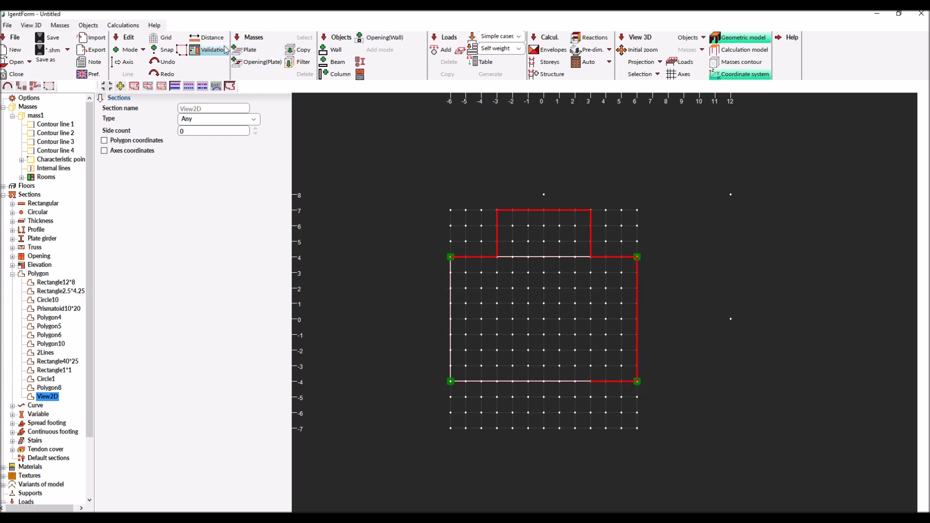
Add the next contour point shifted 0 m in X and -3 m in Y from (3, -4), using node snapping with shifting possibility.
{"action": "left_click", "coordinate": [181, 51]}
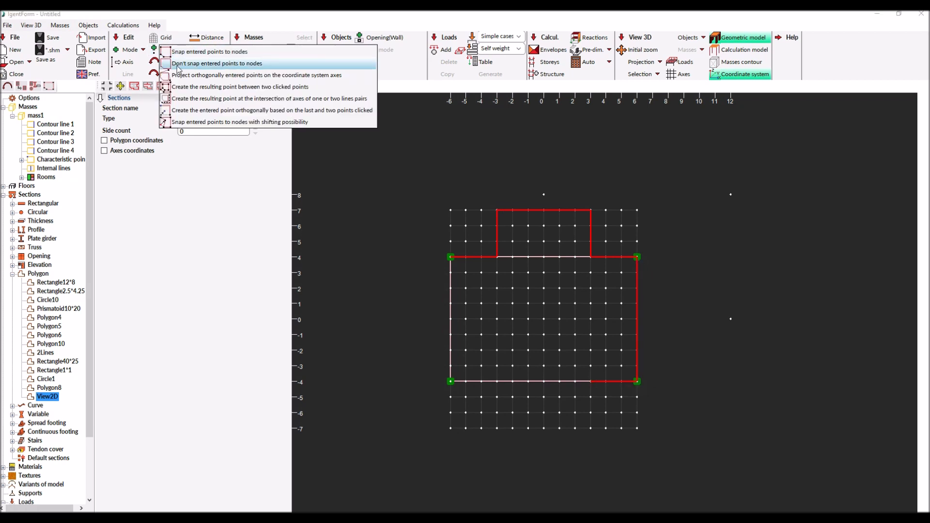
{"action": "left_click", "coordinate": [176, 122]}
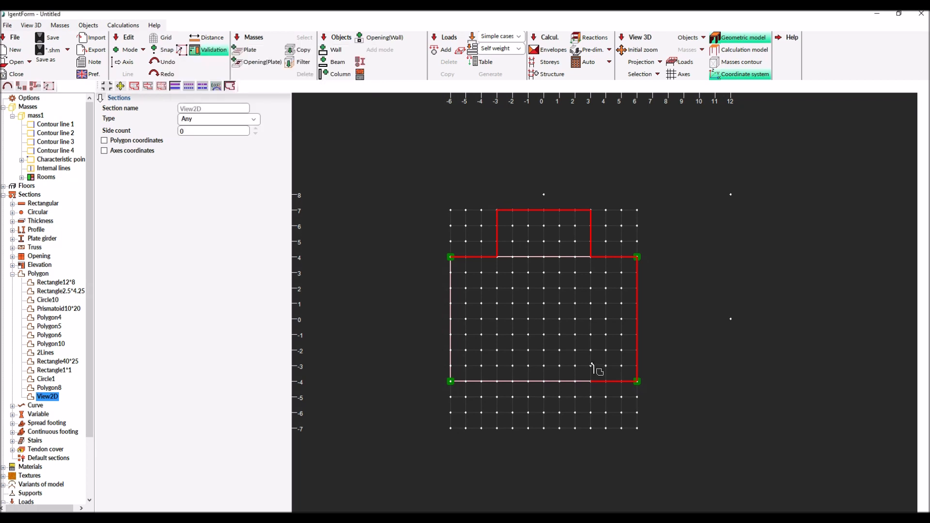
{"action": "left_click", "coordinate": [584, 378]}
{"action": "left_click", "coordinate": [161, 127]}
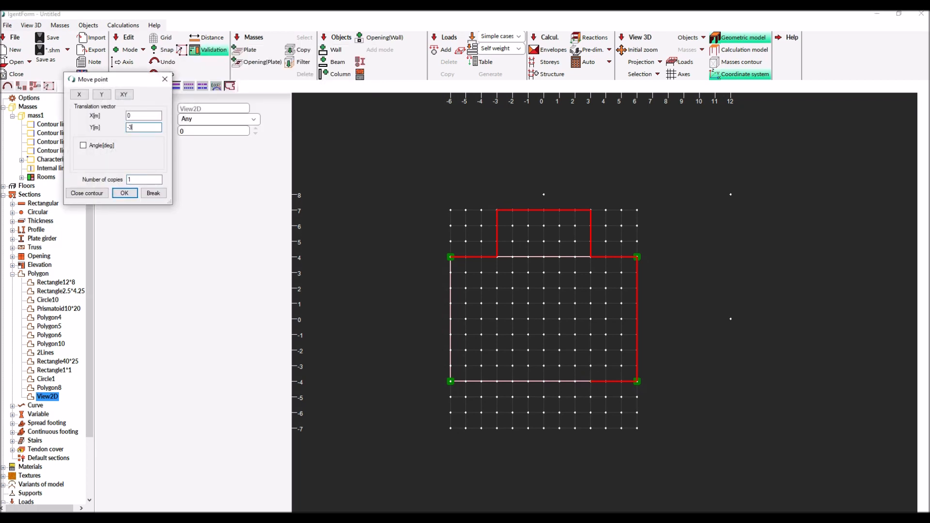
{"action": "left_click", "coordinate": [124, 193]}
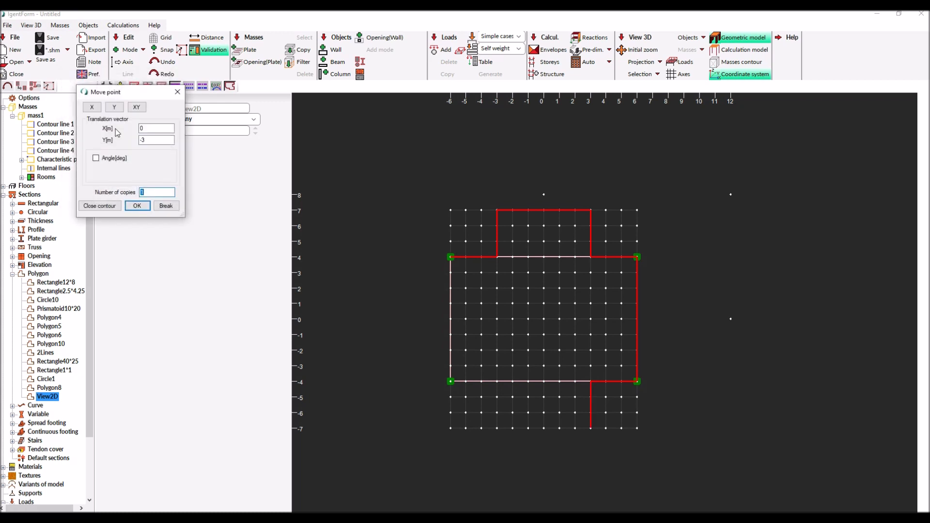
{"action": "left_click", "coordinate": [165, 206]}
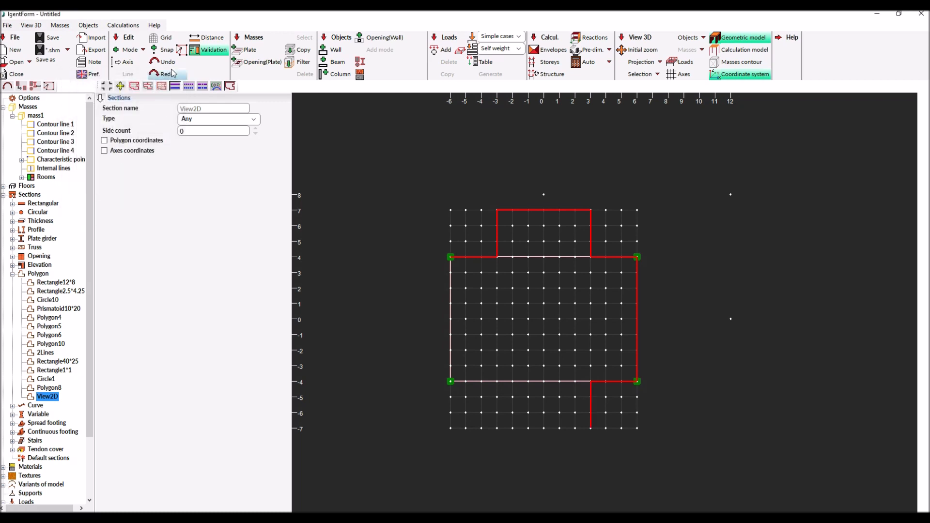
Restore plain node snapping and close the contour through (-3, -7), (-3, -4) and (-6, -4) back to (-6, 4).
{"action": "left_click", "coordinate": [181, 50]}
{"action": "left_click", "coordinate": [187, 53]}
{"action": "left_click", "coordinate": [498, 428]}
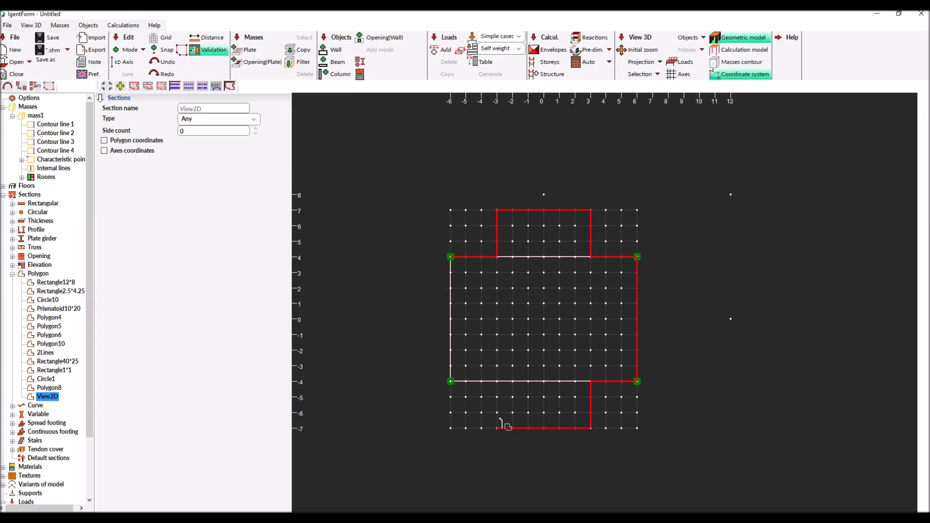
{"action": "left_click", "coordinate": [498, 382]}
{"action": "left_click", "coordinate": [451, 382]}
{"action": "left_click", "coordinate": [451, 258]}
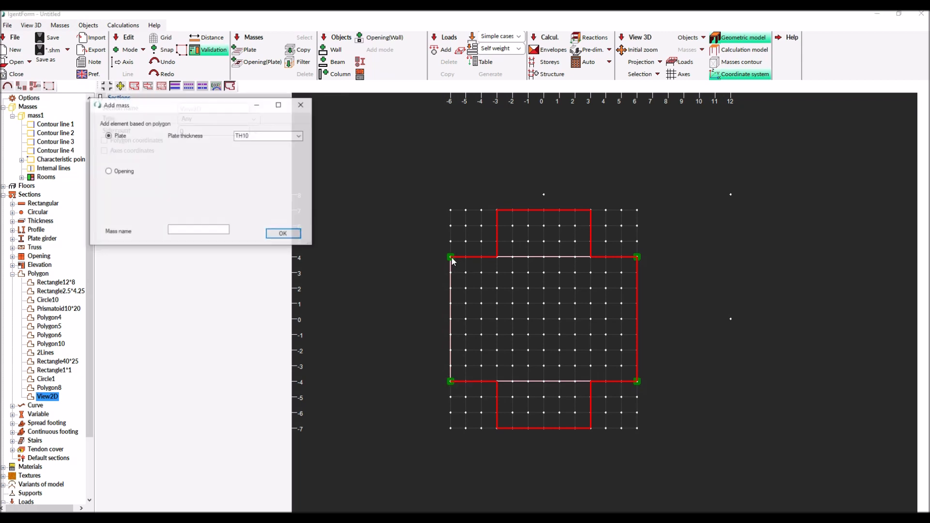
Create the mass as a TH10 plate from the contour, deleting the existing masses and adding no further section.
{"action": "left_click", "coordinate": [283, 235]}
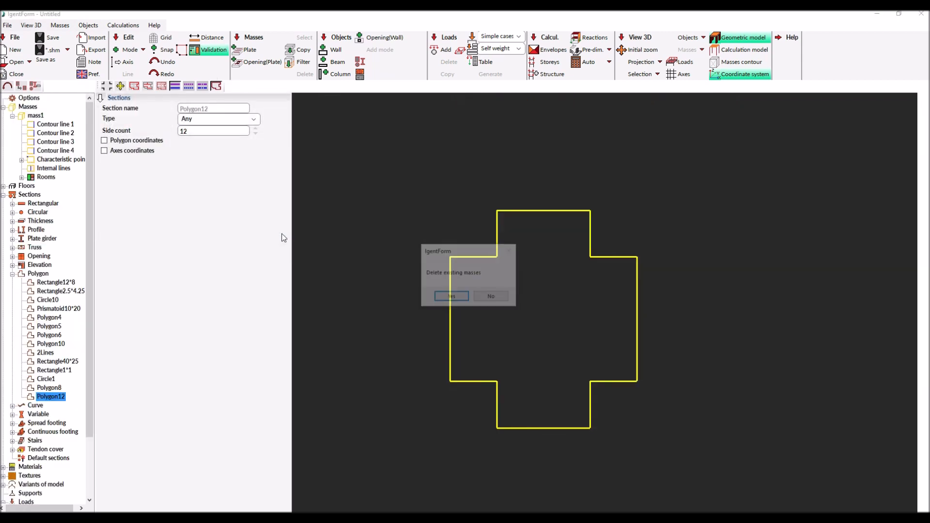
{"action": "left_click", "coordinate": [451, 297]}
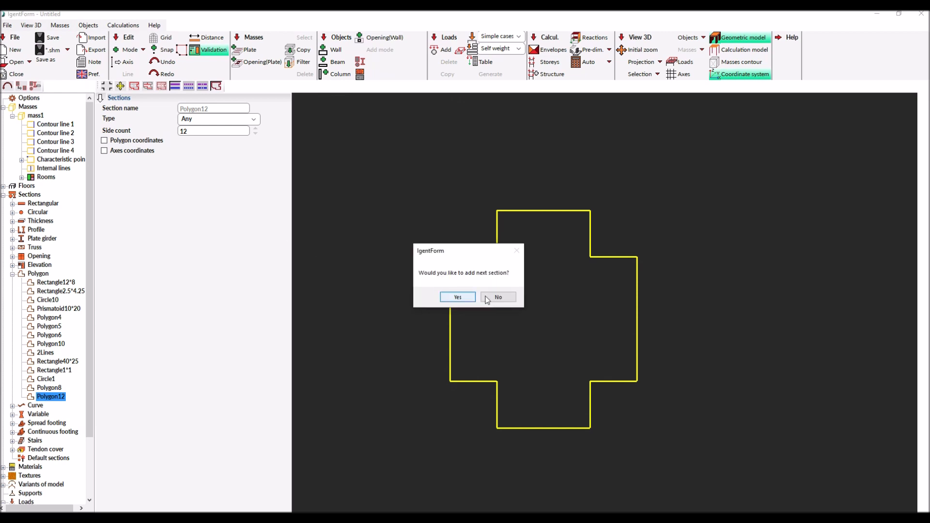
{"action": "left_click", "coordinate": [499, 297]}
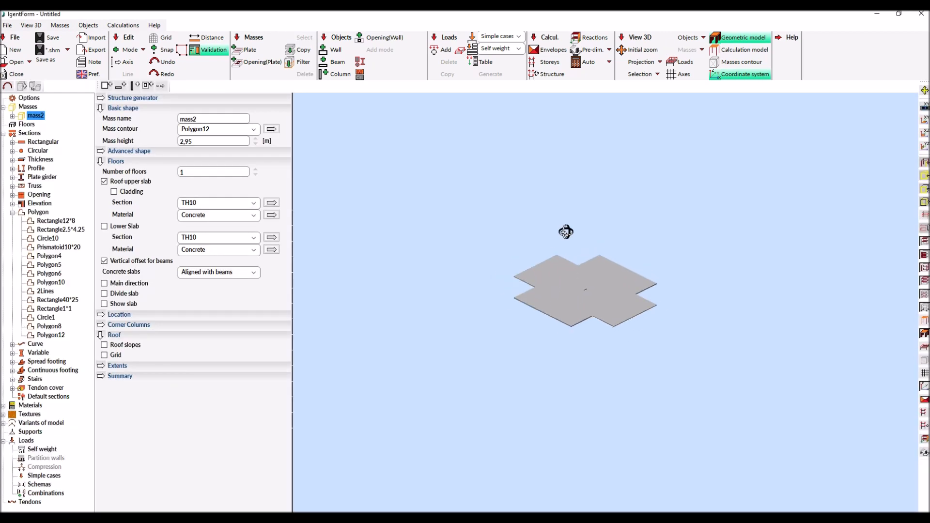
Set the mass height to 32 m and the number of floors to 8, showing the masses contour only while editing.
{"action": "left_click", "coordinate": [741, 63]}
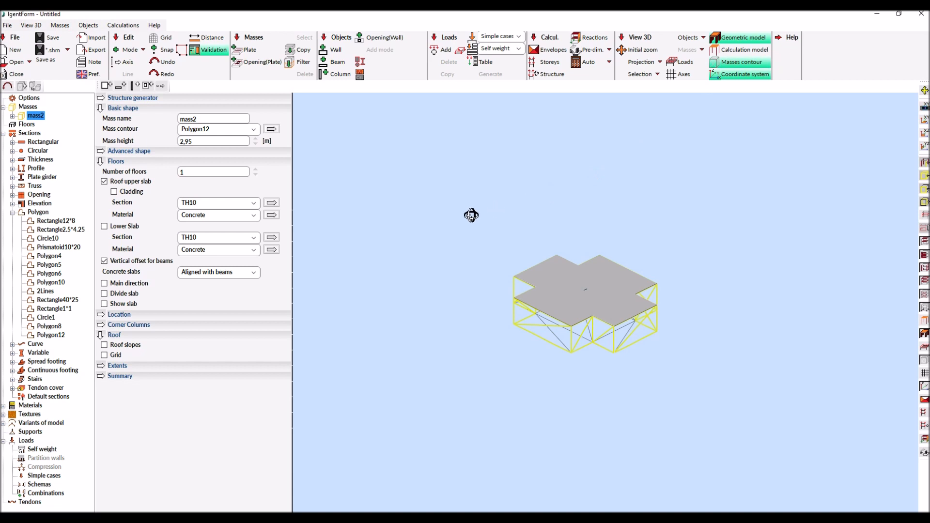
{"action": "left_click_drag", "start_coordinate": [213, 143], "coordinate": [131, 144]}
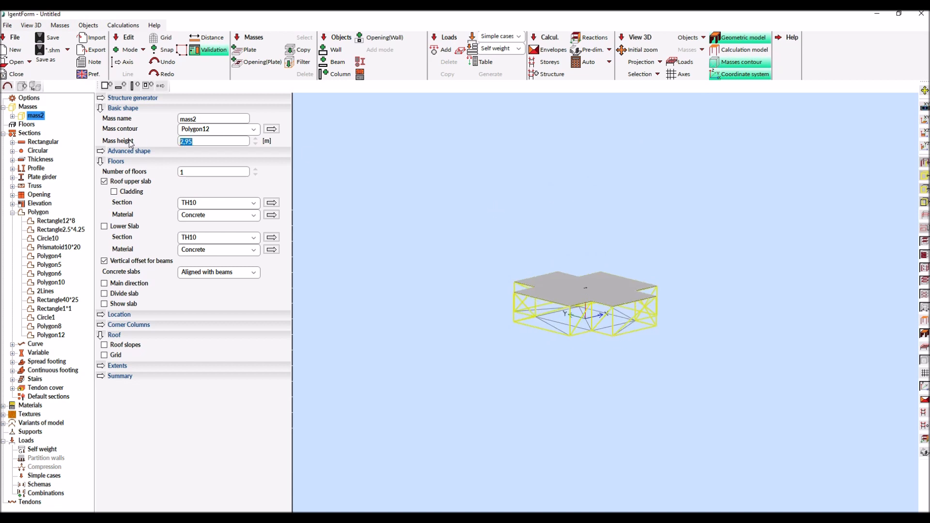
{"action": "type", "text": "32"}
{"action": "key", "text": "Tab"}
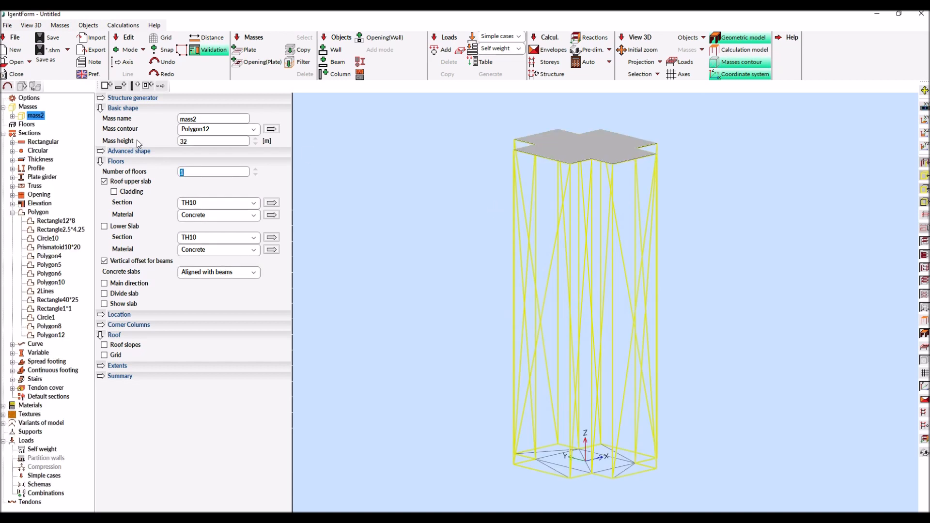
{"action": "type", "text": "8"}
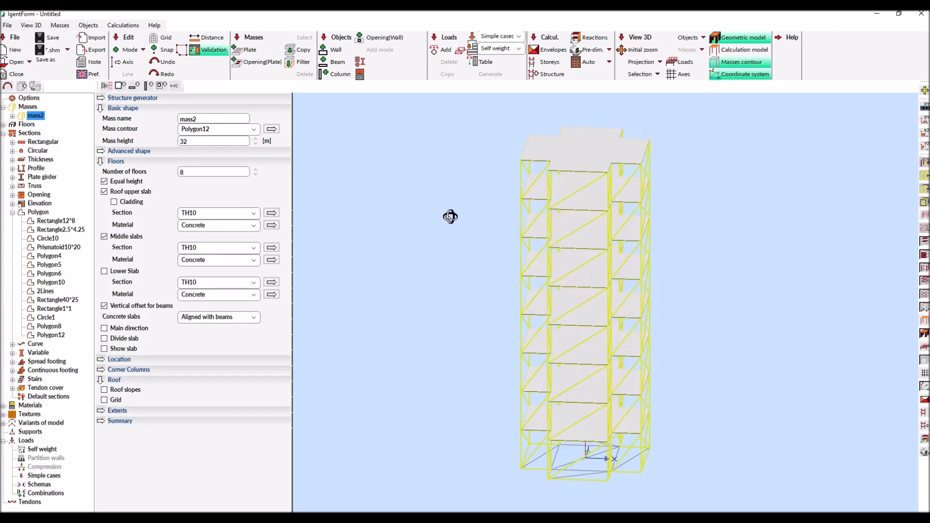
{"action": "left_click", "coordinate": [736, 66]}
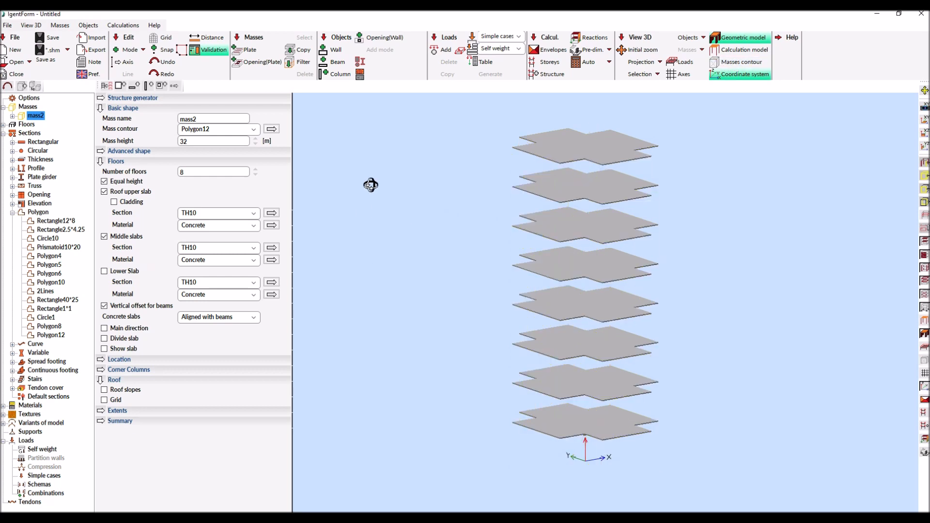
Place IPE_200 columns on the contour corners clockwise from (-3, 7) through (6, 4) and (6, -4) to (-3, -7).
{"action": "left_click", "coordinate": [336, 74]}
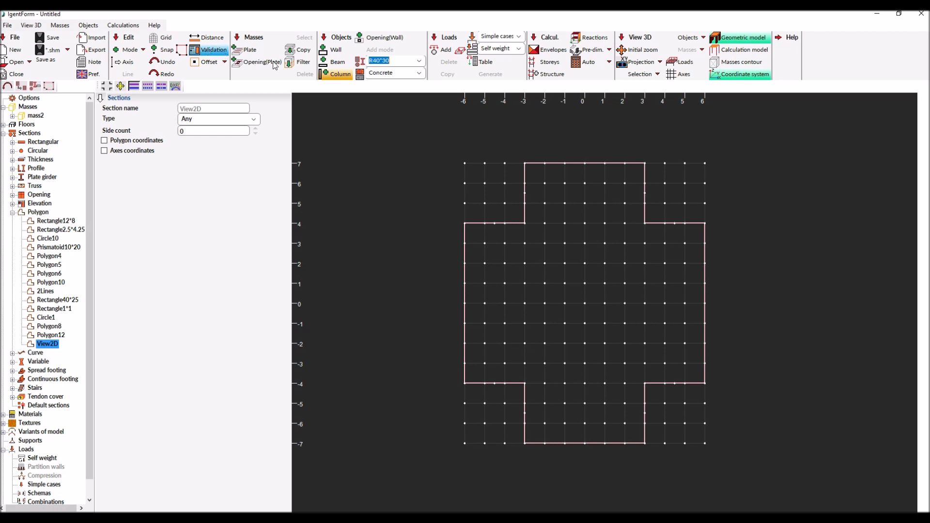
{"action": "left_click", "coordinate": [419, 61]}
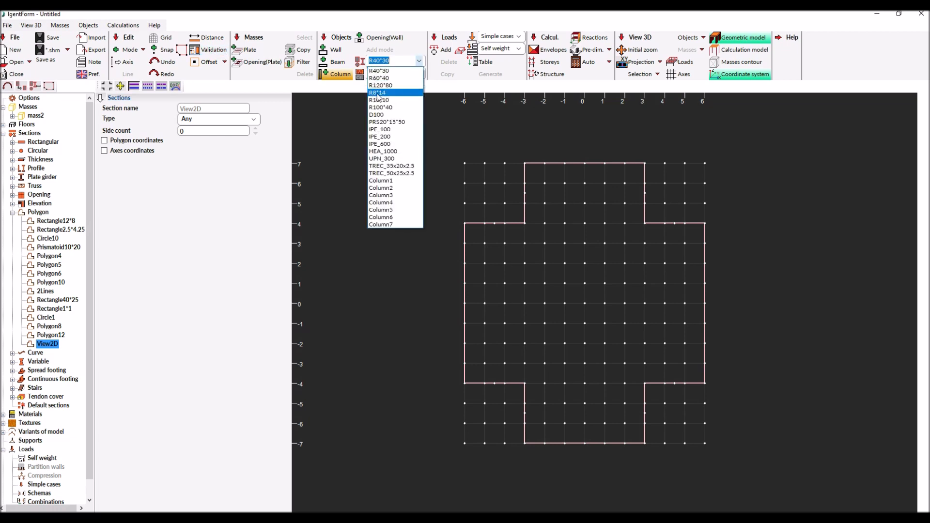
{"action": "left_click", "coordinate": [383, 137]}
{"action": "left_click", "coordinate": [525, 164]}
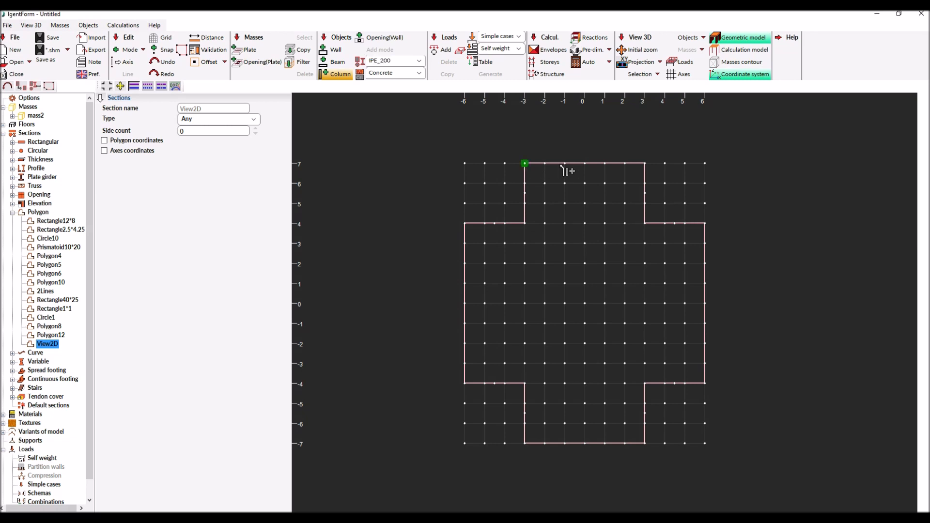
{"action": "left_click", "coordinate": [646, 165]}
{"action": "left_click", "coordinate": [645, 224]}
{"action": "left_click", "coordinate": [706, 384]}
{"action": "left_click", "coordinate": [525, 443]}
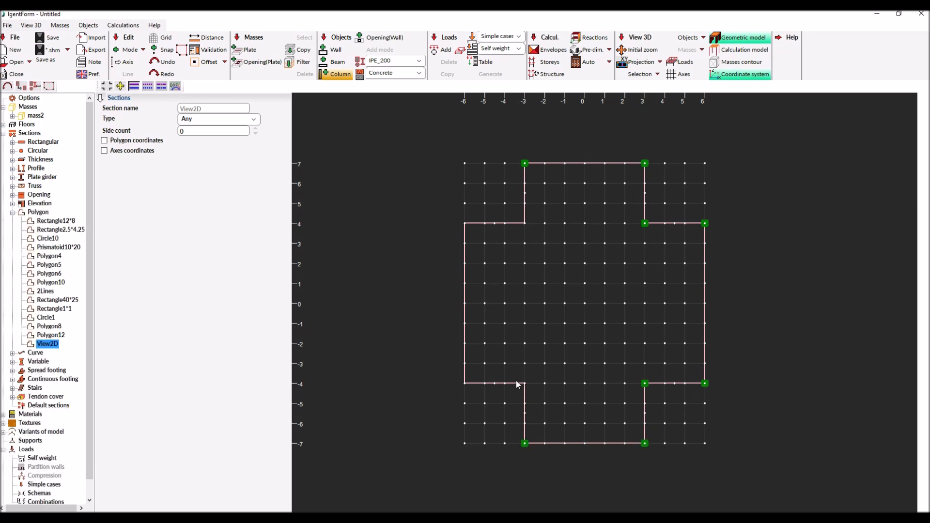
Place columns on the remaining contour corners and at the edge midpoints (-6, 0) and (6, 0), and finish the column placement.
{"action": "left_click", "coordinate": [465, 224]}
{"action": "left_click", "coordinate": [465, 304]}
{"action": "left_click", "coordinate": [706, 303]}
{"action": "right_click", "coordinate": [550, 202]}
{"action": "left_click", "coordinate": [557, 200]}
{"action": "left_click_drag", "start_coordinate": [491, 253], "coordinate": [528, 250]}
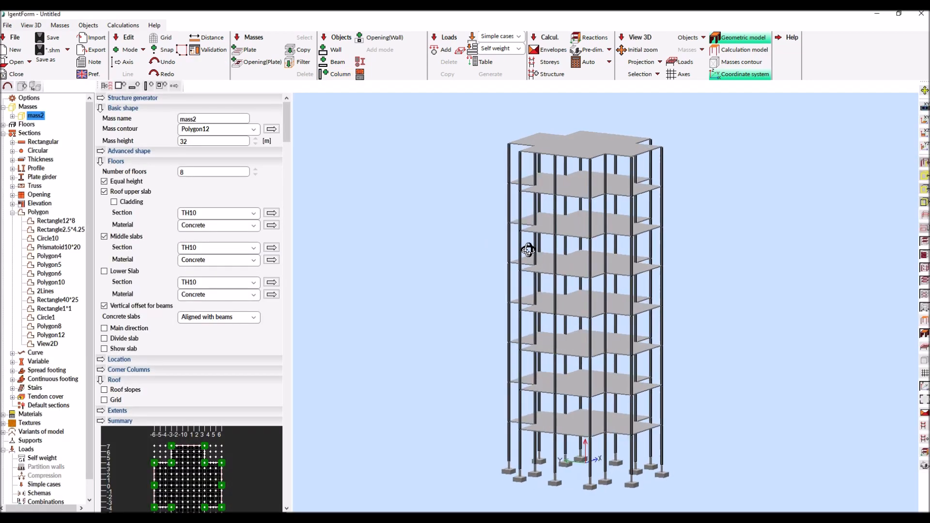
Add beams with section IPE_200 along contour lines 1 to 12 of mass2.
{"action": "left_click", "coordinate": [13, 116]}
{"action": "left_click", "coordinate": [61, 125]}
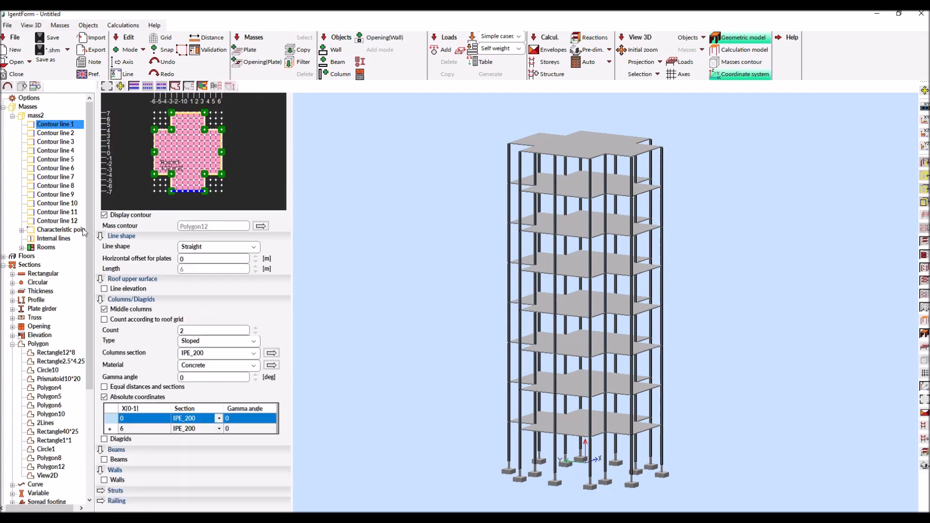
{"action": "left_click", "coordinate": [61, 222], "text": "shift"}
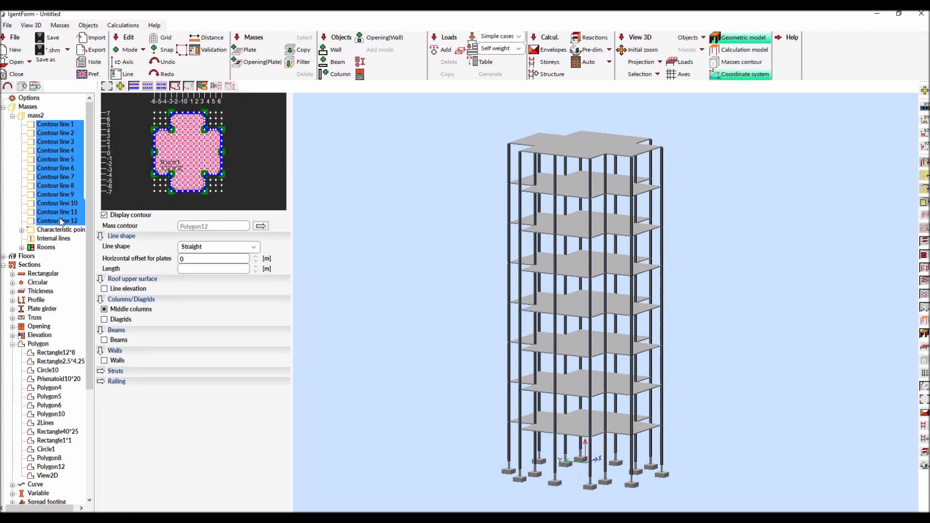
{"action": "left_click", "coordinate": [108, 341]}
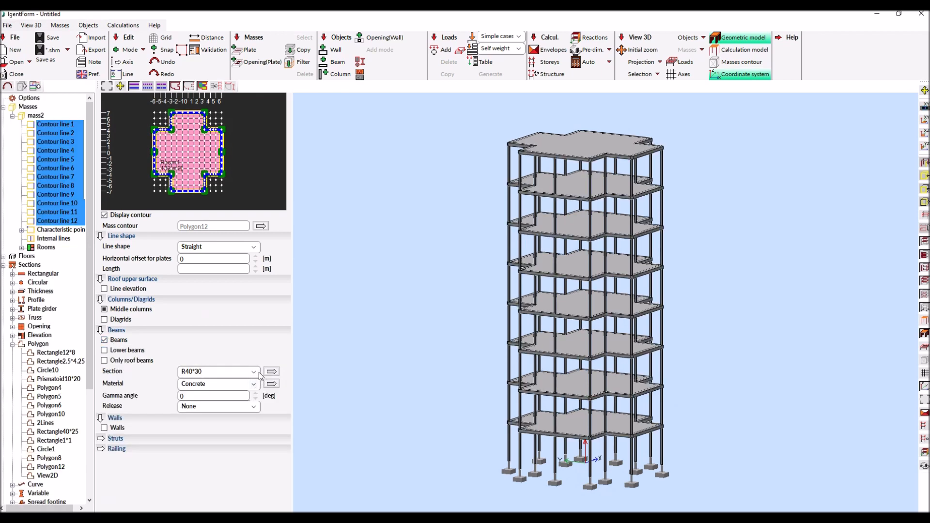
{"action": "left_click", "coordinate": [253, 372]}
{"action": "left_click", "coordinate": [218, 438]}
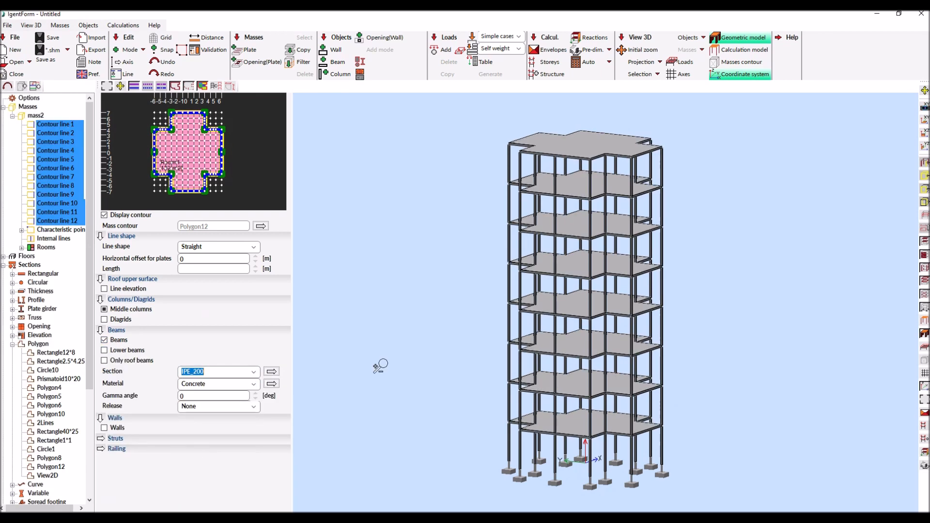
{"action": "scroll", "coordinate": [540, 270], "scroll_direction": "up", "scroll_amount": 4}
{"action": "scroll", "coordinate": [477, 278], "scroll_direction": "up", "scroll_amount": 3}
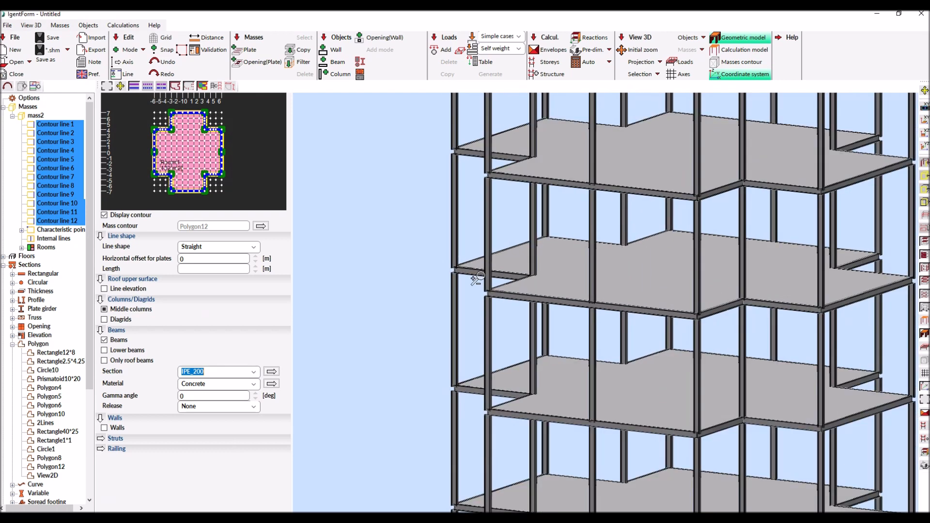
{"action": "scroll", "coordinate": [477, 279], "scroll_direction": "down", "scroll_amount": 8}
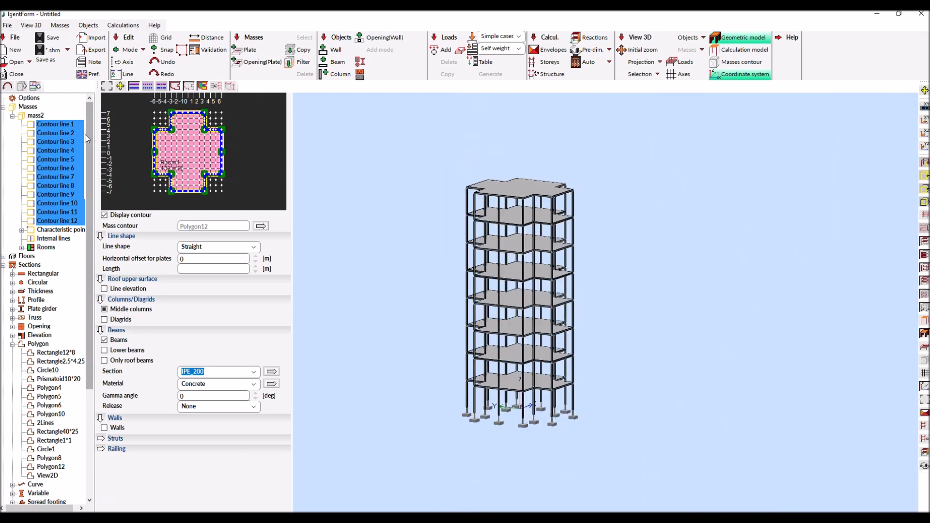
Add walls along contour lines 1 to 5 and 9 to 12 of mass2, leaving out the three lines around the arm between Y = 4 and 7.
{"action": "scroll", "coordinate": [186, 128], "scroll_direction": "up", "scroll_amount": 2}
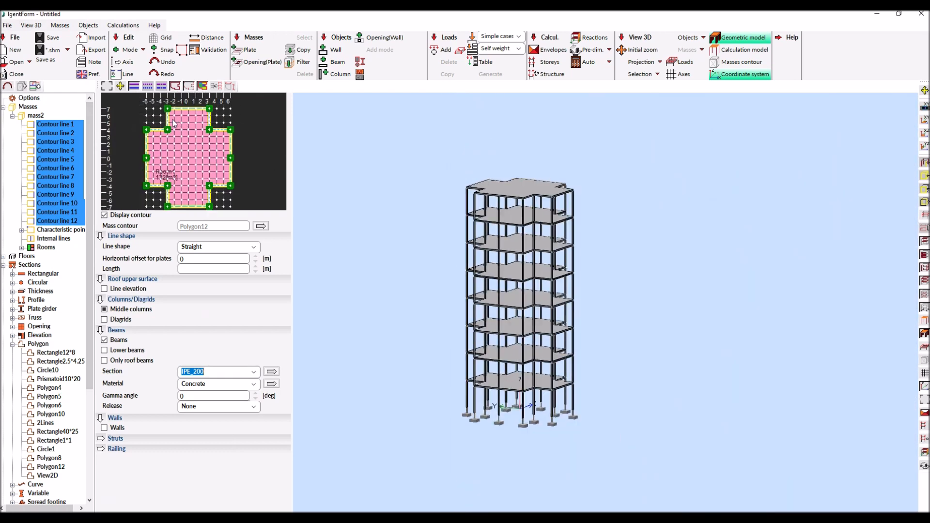
{"action": "left_click", "coordinate": [168, 119]}
{"action": "left_click", "coordinate": [183, 113]}
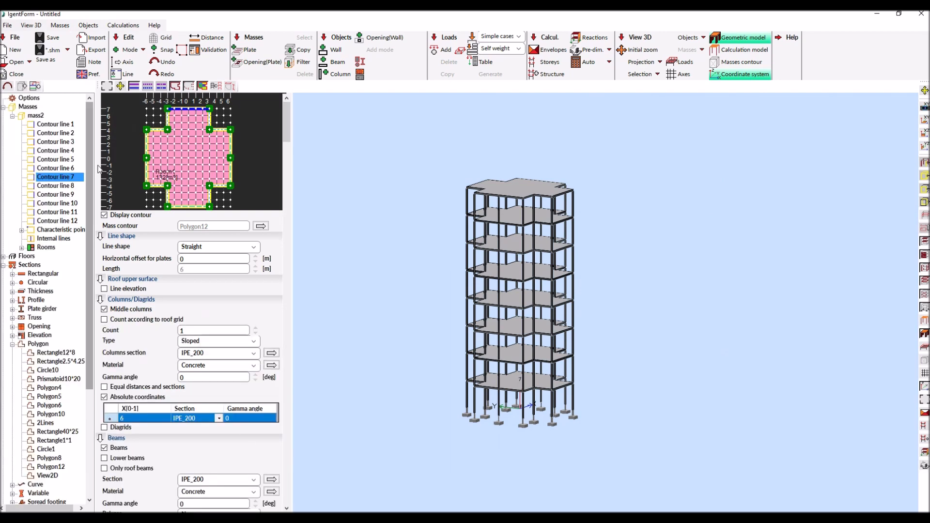
{"action": "left_click", "coordinate": [168, 120]}
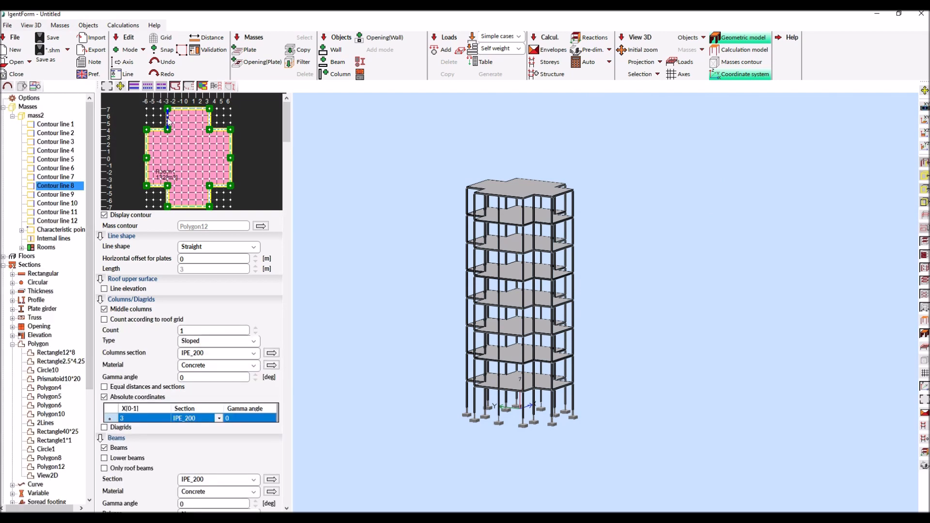
{"action": "left_click", "coordinate": [210, 121]}
{"action": "left_click", "coordinate": [57, 125]}
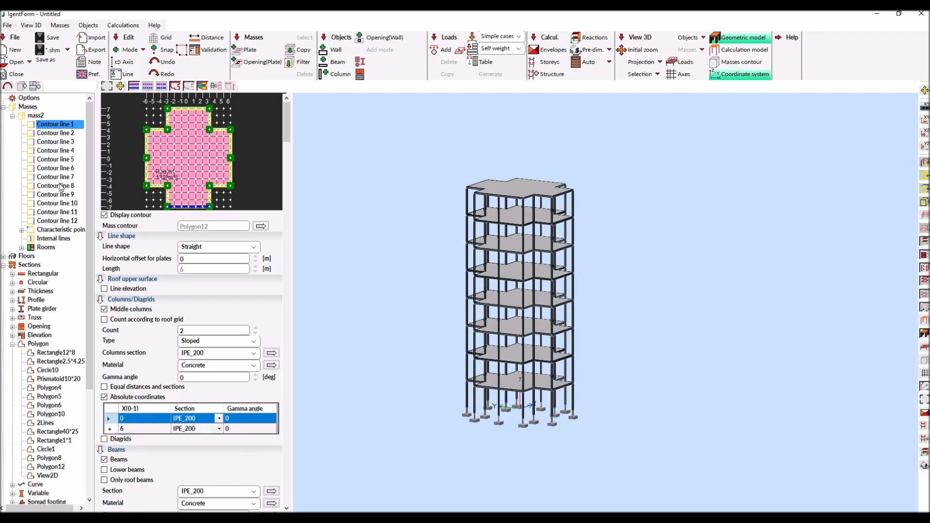
{"action": "left_click", "coordinate": [57, 221], "text": "shift"}
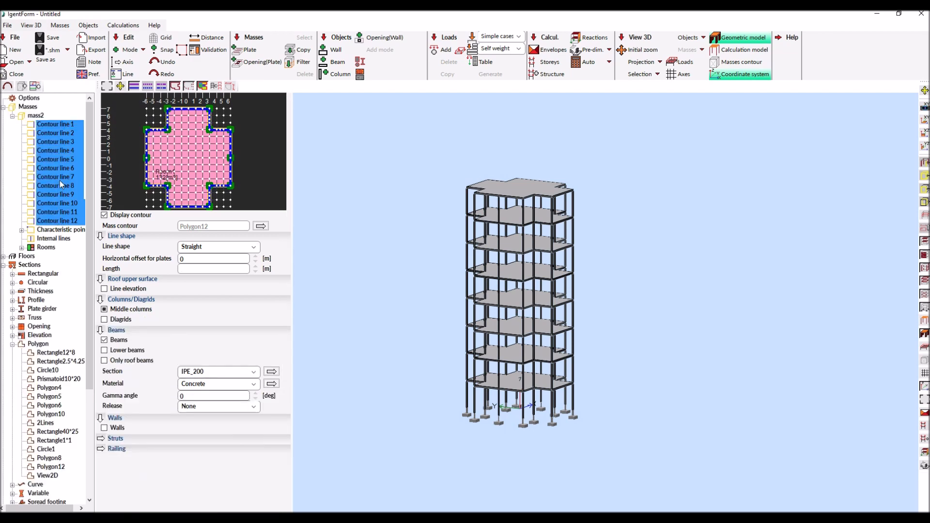
{"action": "left_click", "coordinate": [62, 167], "text": "ctrl"}
{"action": "left_click", "coordinate": [62, 177], "text": "ctrl"}
{"action": "left_click", "coordinate": [62, 187], "text": "ctrl"}
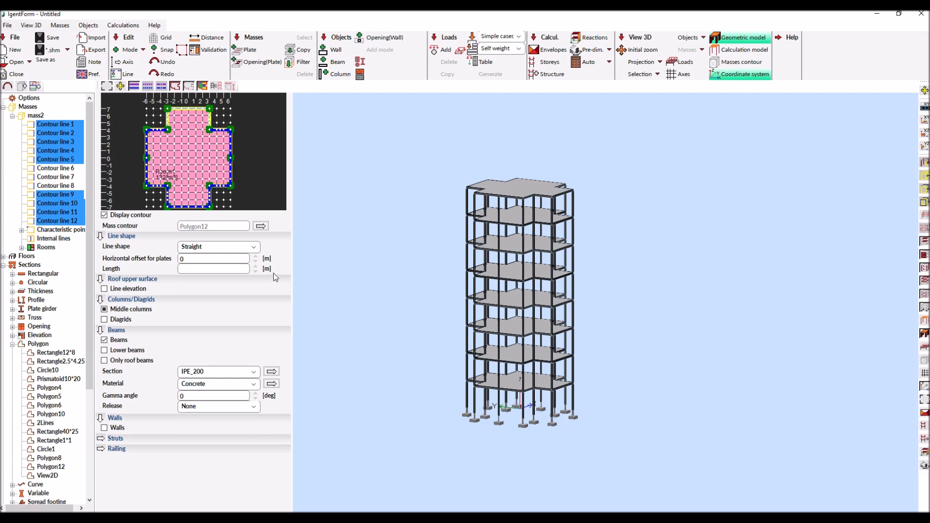
{"action": "left_click", "coordinate": [104, 428]}
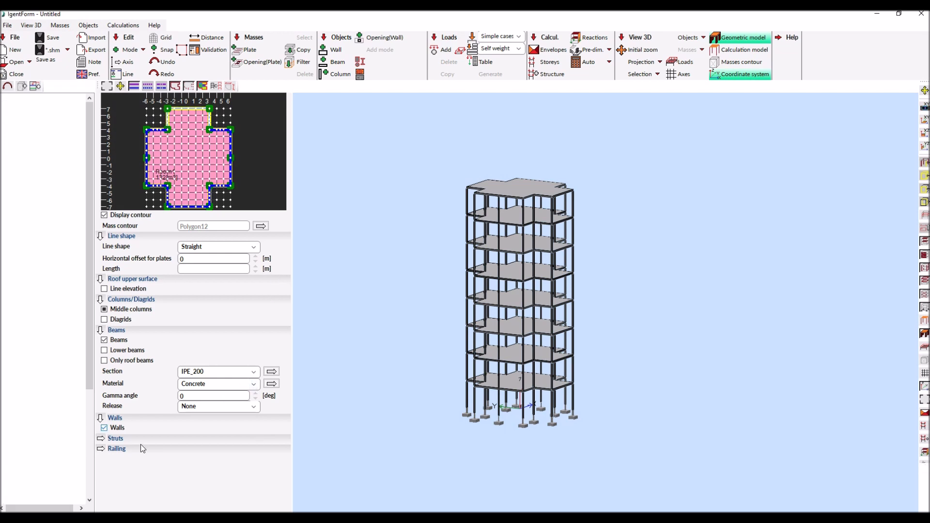
Set the new walls' section to TH5 and their material to Glass(Blue).
{"action": "left_click", "coordinate": [255, 478]}
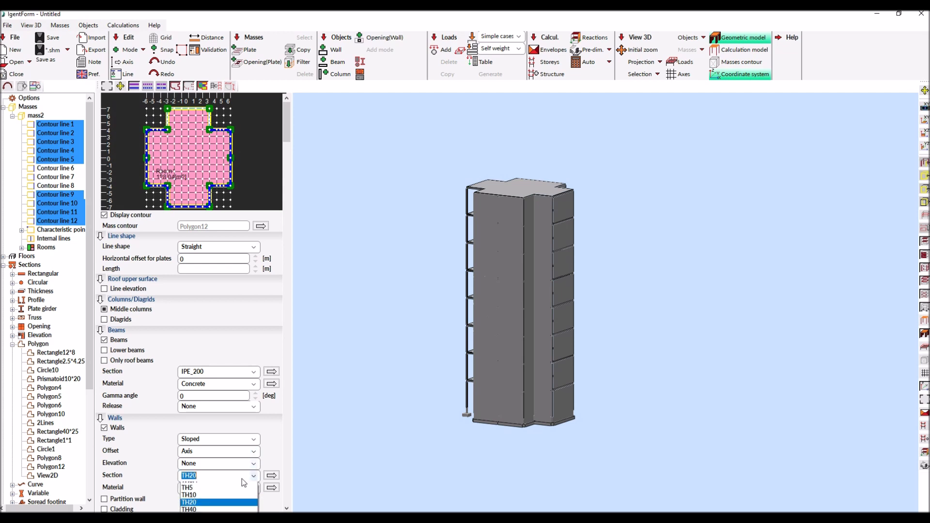
{"action": "left_click", "coordinate": [223, 492]}
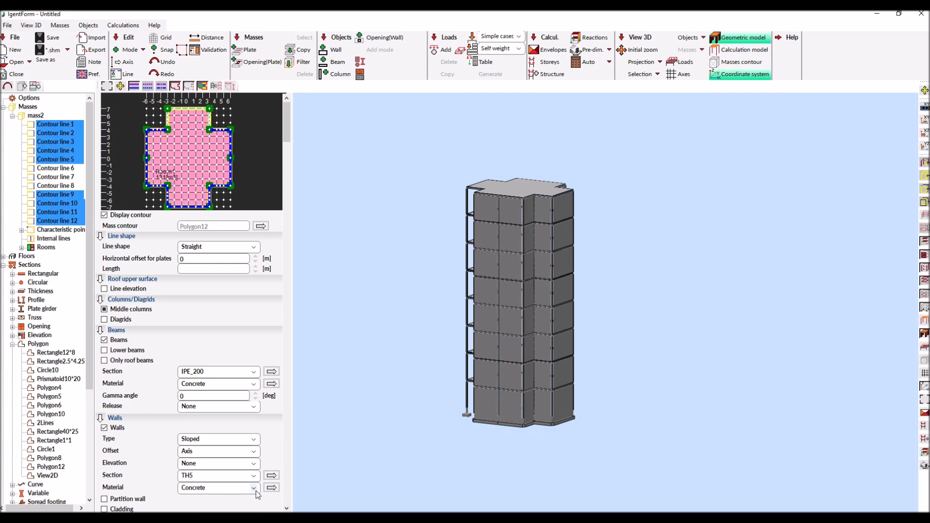
{"action": "left_click", "coordinate": [223, 492]}
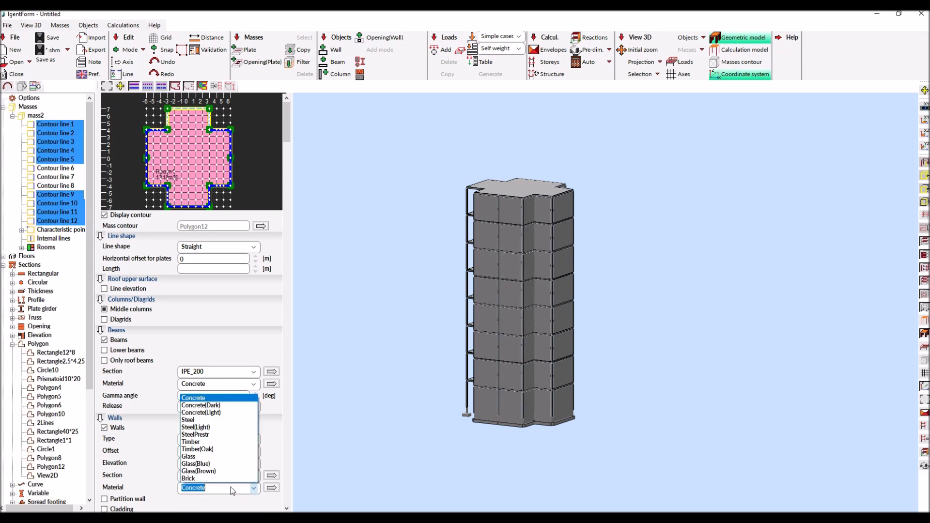
{"action": "left_click", "coordinate": [219, 464]}
{"action": "middle_click_drag", "start_coordinate": [461, 204], "coordinate": [524, 220]}
{"action": "scroll", "coordinate": [517, 279], "scroll_direction": "up", "scroll_amount": 5}
{"action": "scroll", "coordinate": [517, 278], "scroll_direction": "down", "scroll_amount": 4}
{"action": "scroll", "coordinate": [517, 279], "scroll_direction": "down", "scroll_amount": 2}
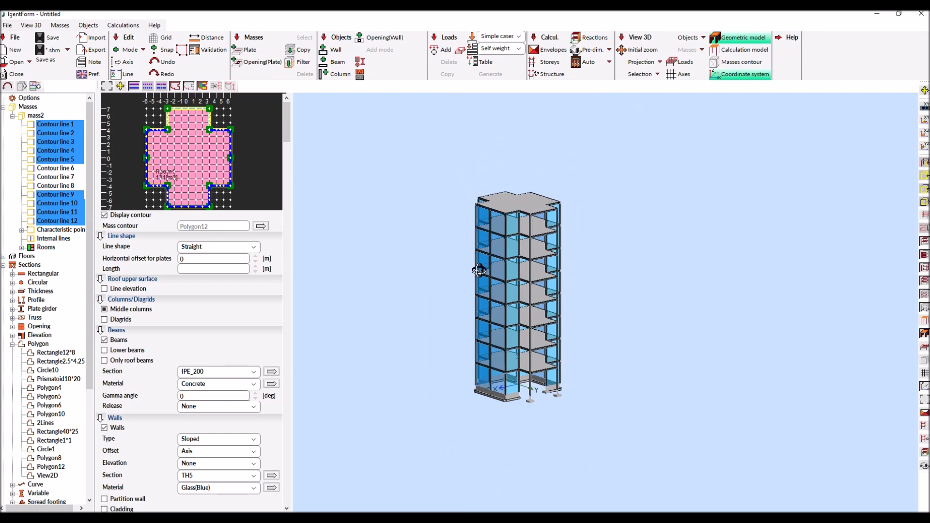
{"action": "middle_click_drag", "start_coordinate": [475, 266], "coordinate": [451, 266]}
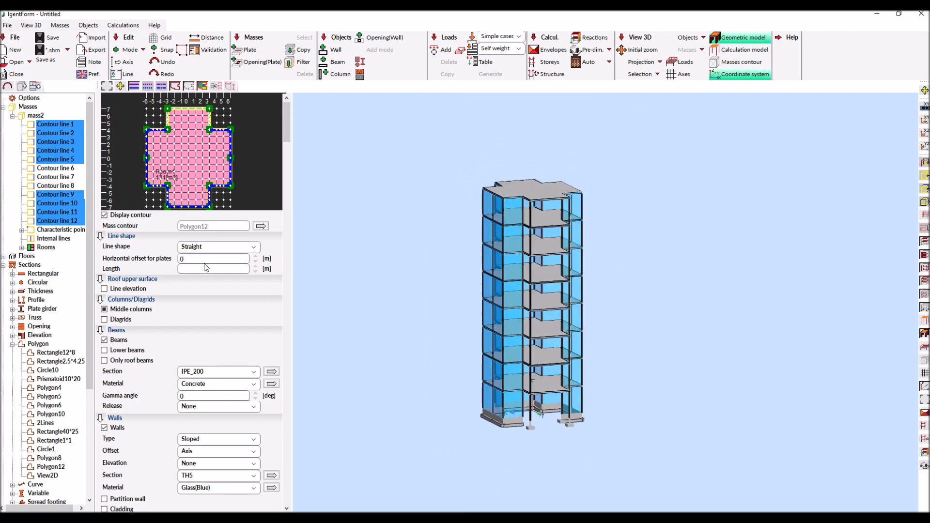
Turn off the simple prism shape for mass2 and set its top X scale to 1.5.
{"action": "left_click", "coordinate": [12, 116]}
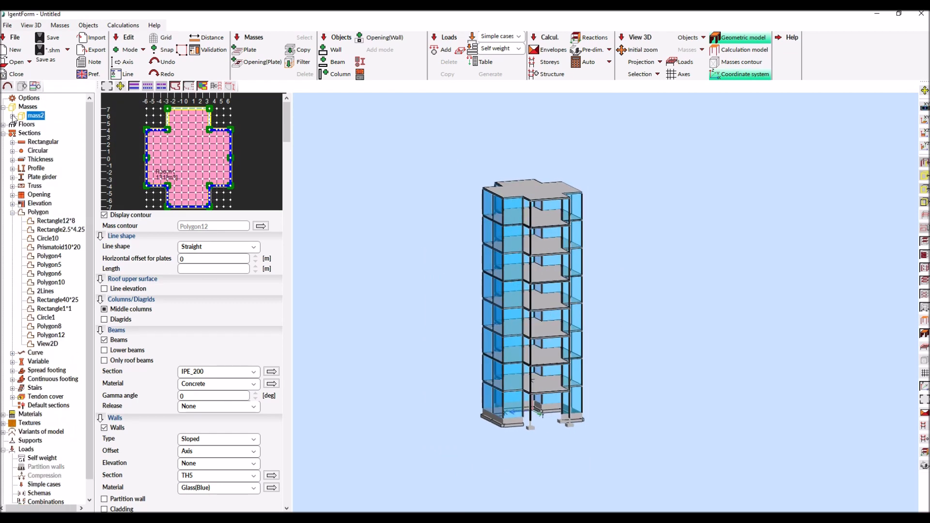
{"action": "left_click", "coordinate": [40, 116]}
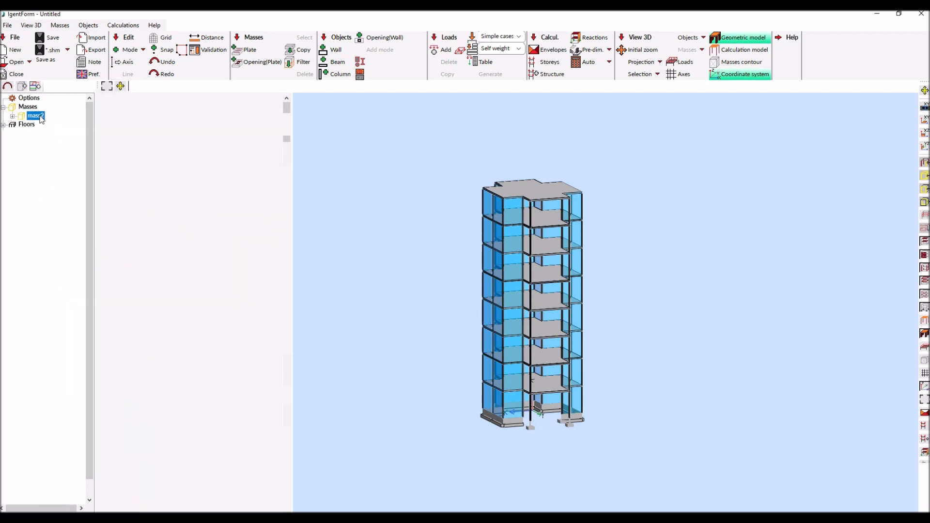
{"action": "left_click", "coordinate": [102, 152]}
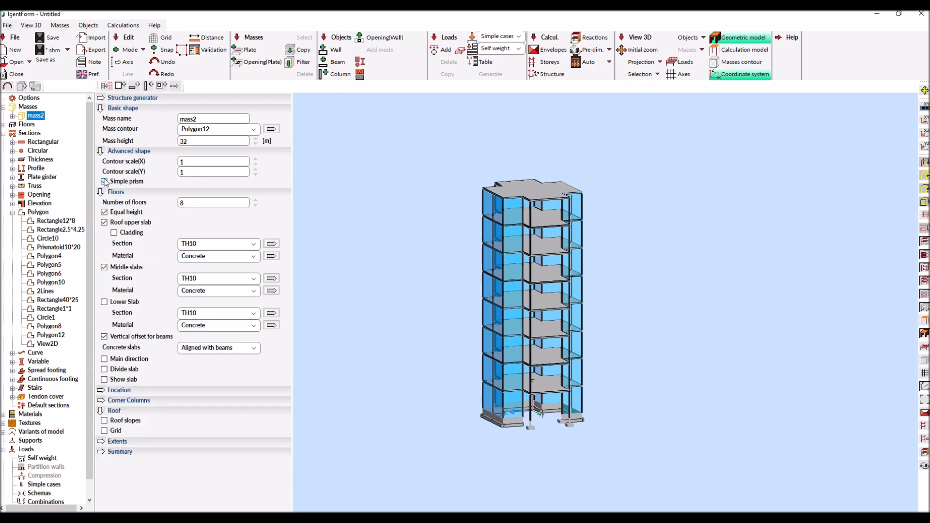
{"action": "left_click", "coordinate": [104, 182]}
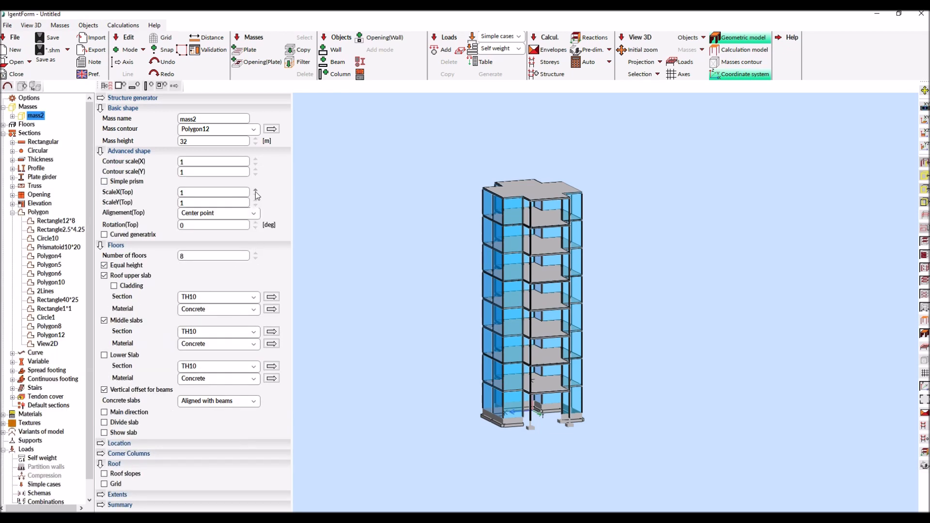
{"action": "left_click", "coordinate": [255, 189]}
{"action": "left_click", "coordinate": [256, 190]}
{"action": "left_click", "coordinate": [255, 190]}
{"action": "left_click", "coordinate": [255, 190]}
{"action": "left_click", "coordinate": [255, 190]}
{"action": "middle_click_drag", "start_coordinate": [421, 178], "coordinate": [400, 177]}
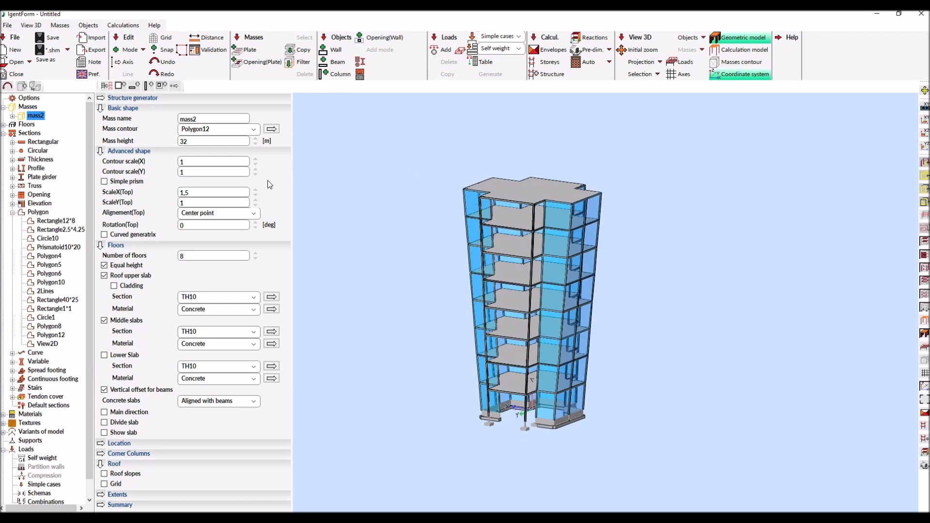
Give mass2 a curved generatrix with a middle X scale of 1 and a middle Y scale of 1.5.
{"action": "left_click", "coordinate": [104, 235]}
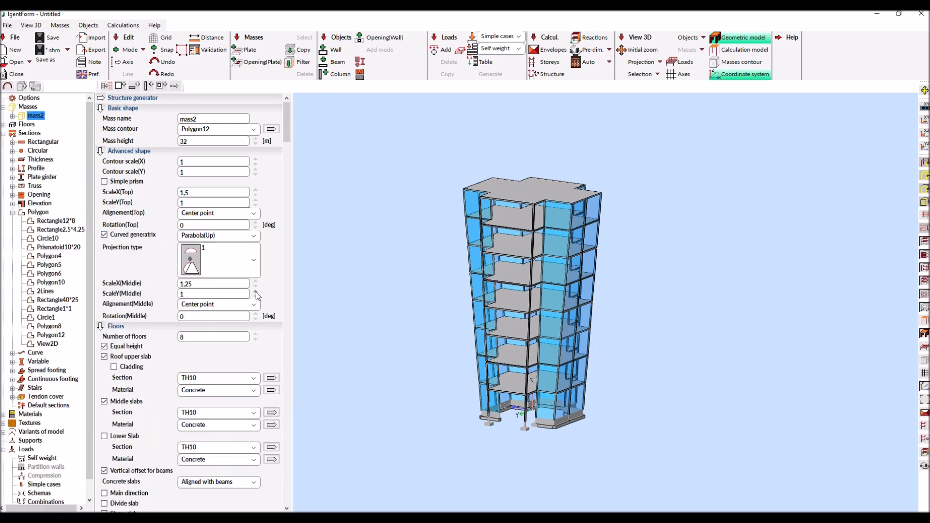
{"action": "left_click", "coordinate": [254, 291]}
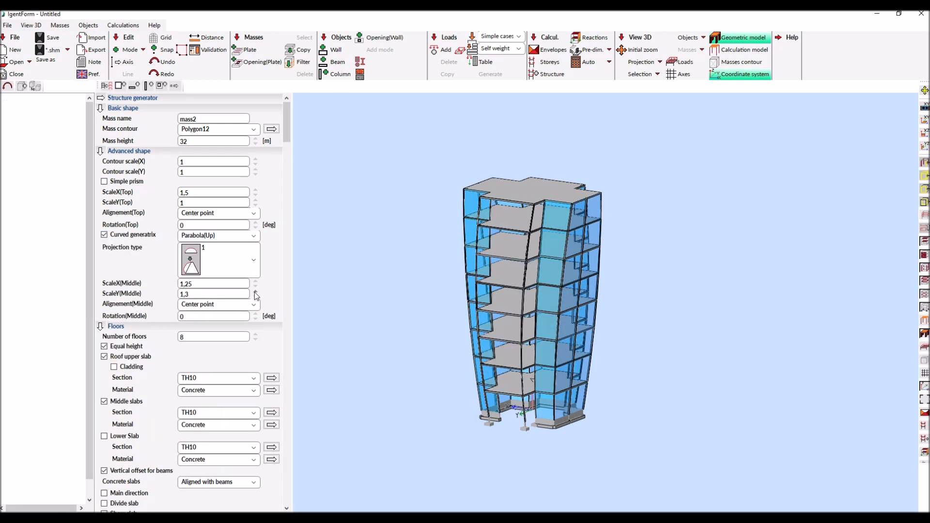
{"action": "middle_click_drag", "start_coordinate": [429, 238], "coordinate": [365, 219]}
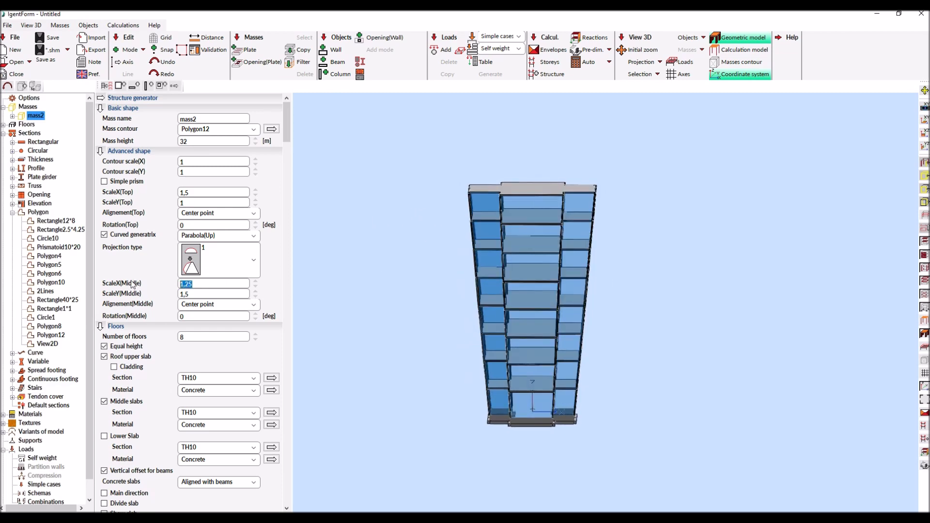
{"action": "type", "text": "1"}
{"action": "key", "text": "Tab"}
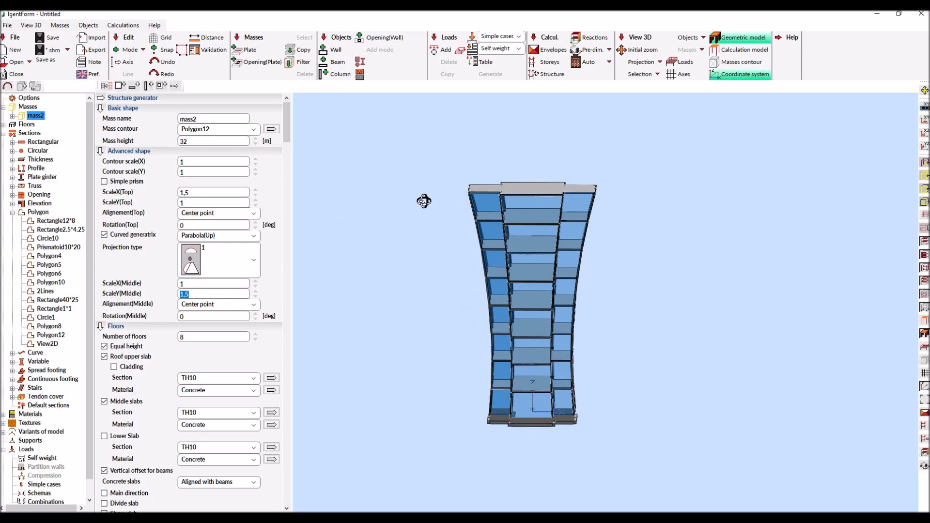
{"action": "middle_click_drag", "start_coordinate": [461, 200], "coordinate": [374, 203]}
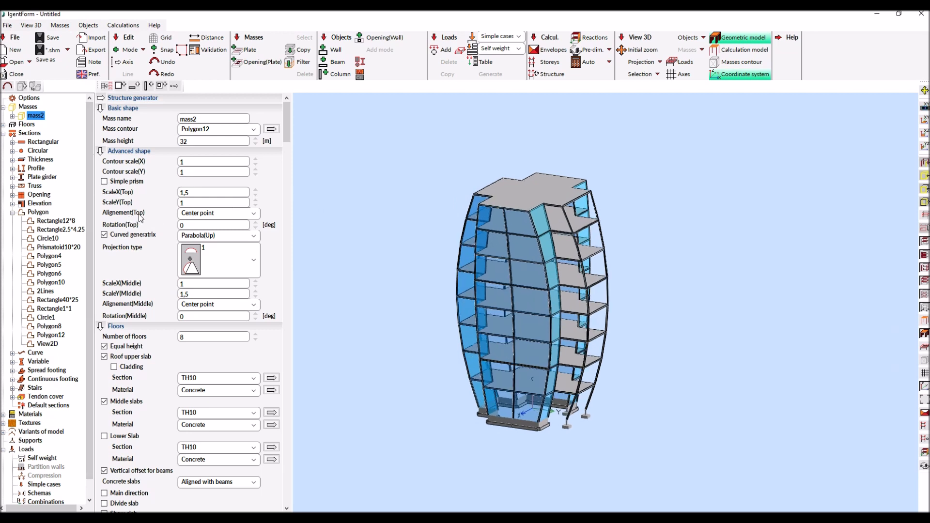
Set the top alignment of mass2 to None and move its top by -3 m in Y.
{"action": "left_click", "coordinate": [256, 213]}
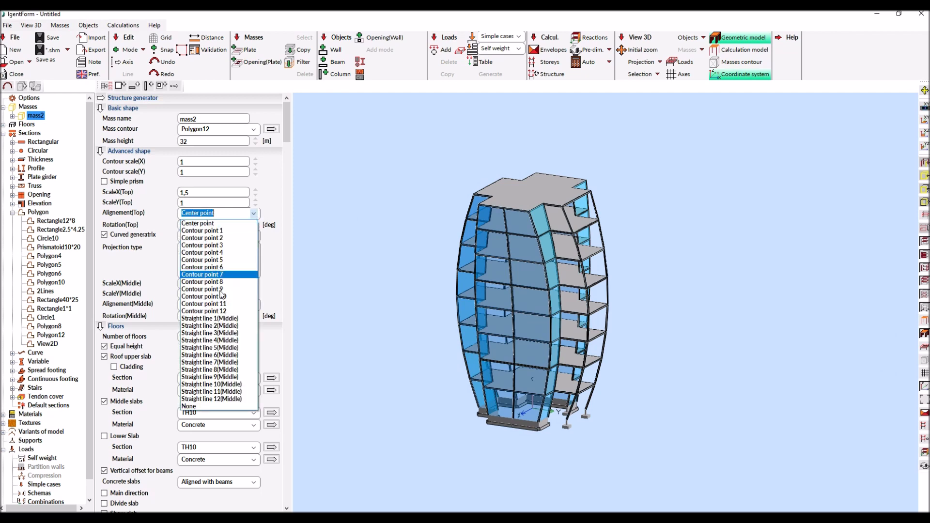
{"action": "left_click", "coordinate": [194, 406]}
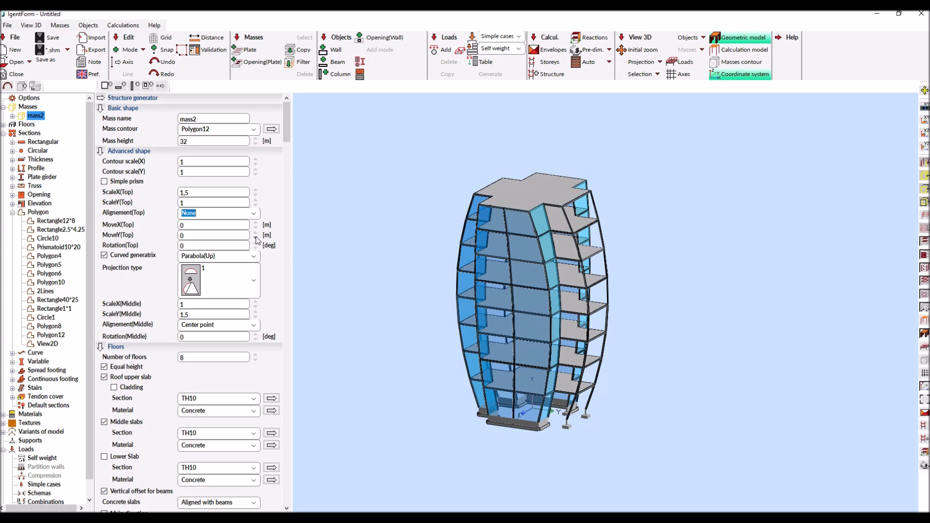
{"action": "left_click", "coordinate": [256, 238]}
{"action": "left_click", "coordinate": [256, 238]}
{"action": "left_click", "coordinate": [256, 238]}
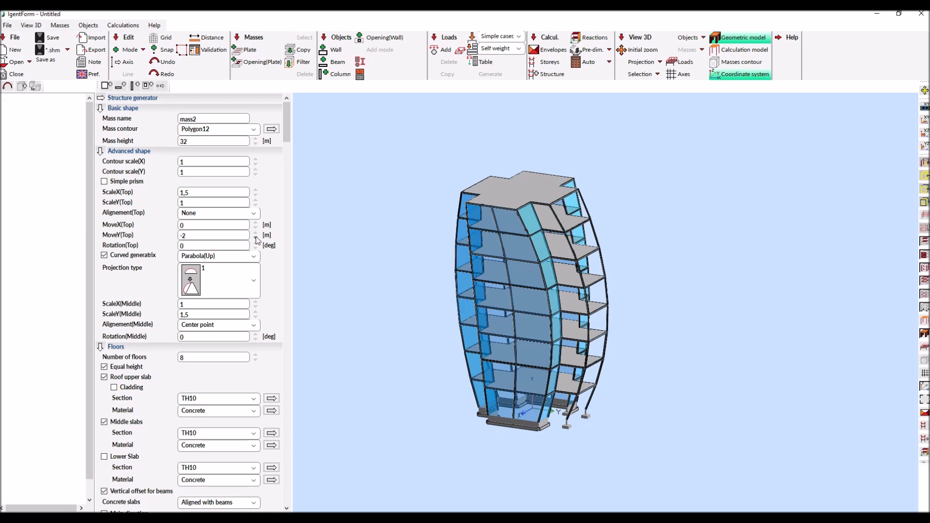
{"action": "middle_click_drag", "start_coordinate": [420, 201], "coordinate": [349, 204]}
{"action": "middle_click_drag", "start_coordinate": [342, 204], "coordinate": [351, 204]}
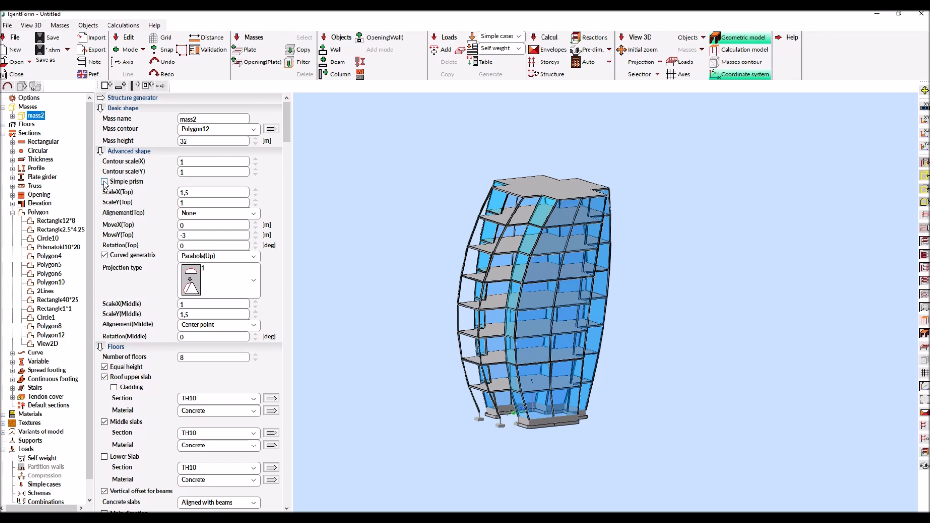
Add a grid to the roof of mass2 with 11 axes in X and 13 axes in Y.
{"action": "left_click", "coordinate": [104, 152]}
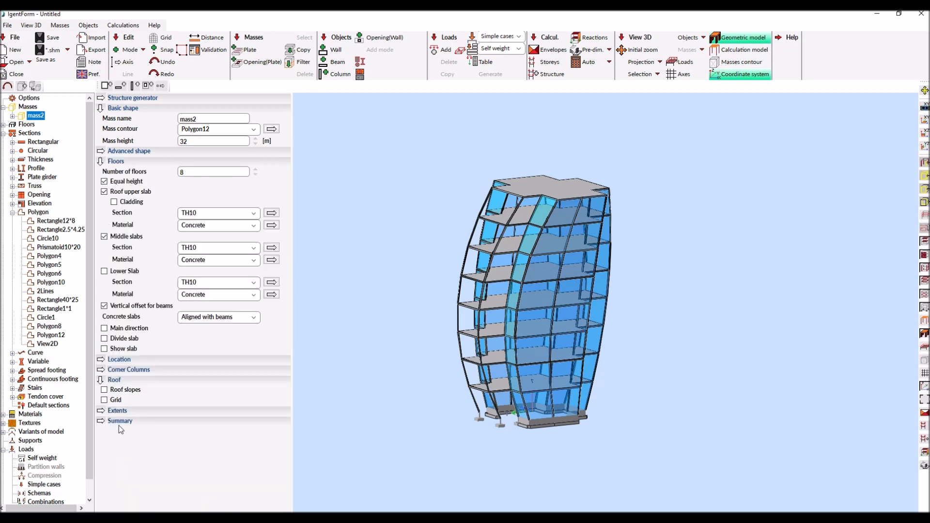
{"action": "left_click", "coordinate": [104, 400]}
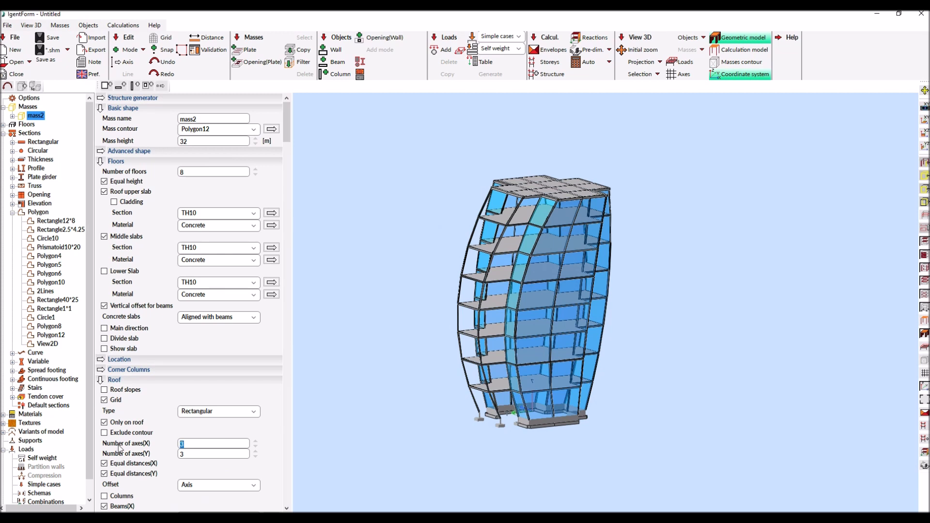
{"action": "key", "text": "Tab"}
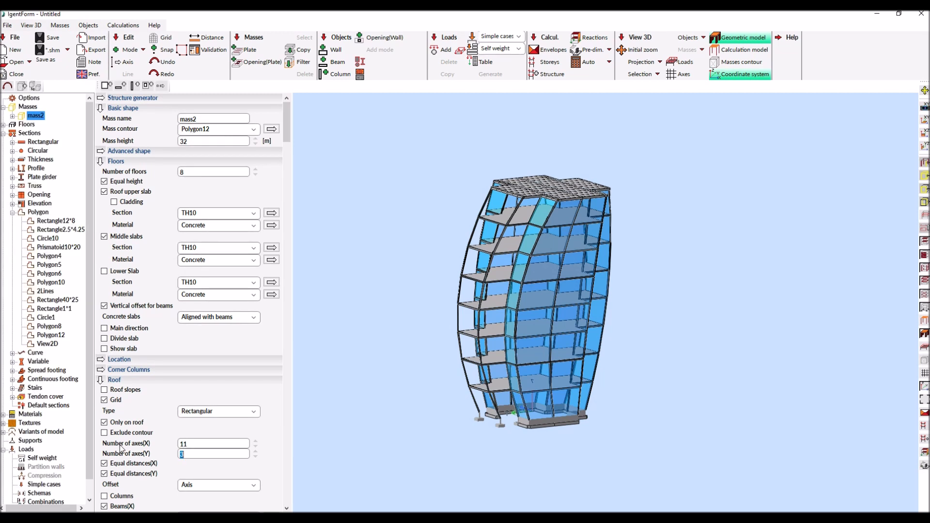
{"action": "type", "text": "13"}
{"action": "key", "text": "Tab"}
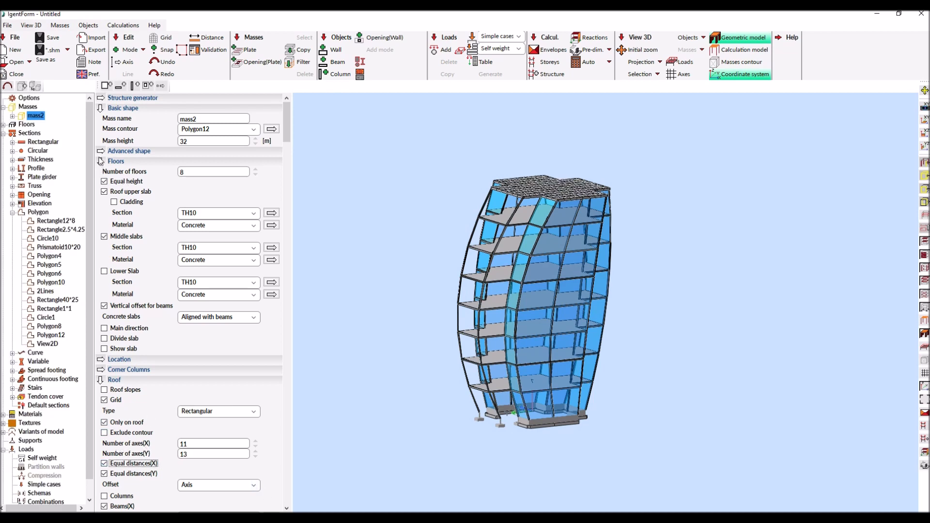
Set the section of the roof grid beams of mass2 to IPE_100 in both the X and Y directions.
{"action": "left_click", "coordinate": [100, 110]}
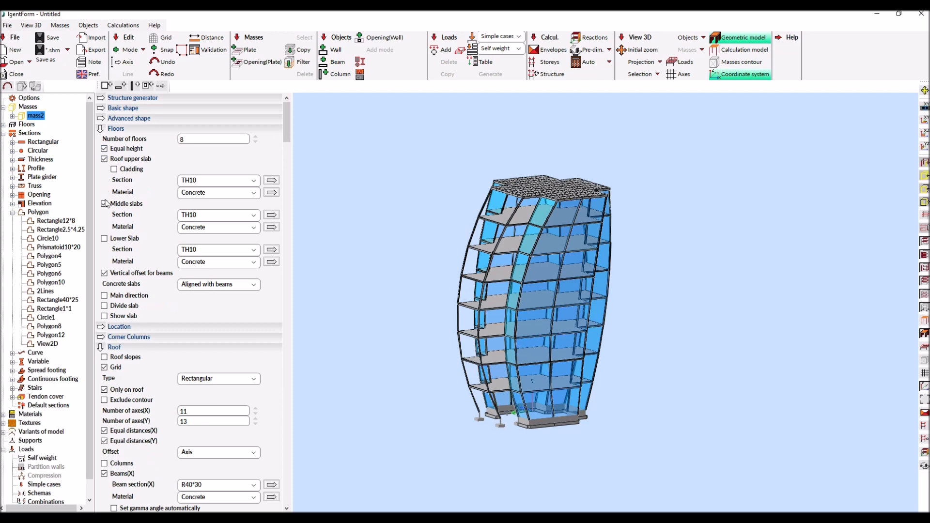
{"action": "left_click", "coordinate": [101, 129]}
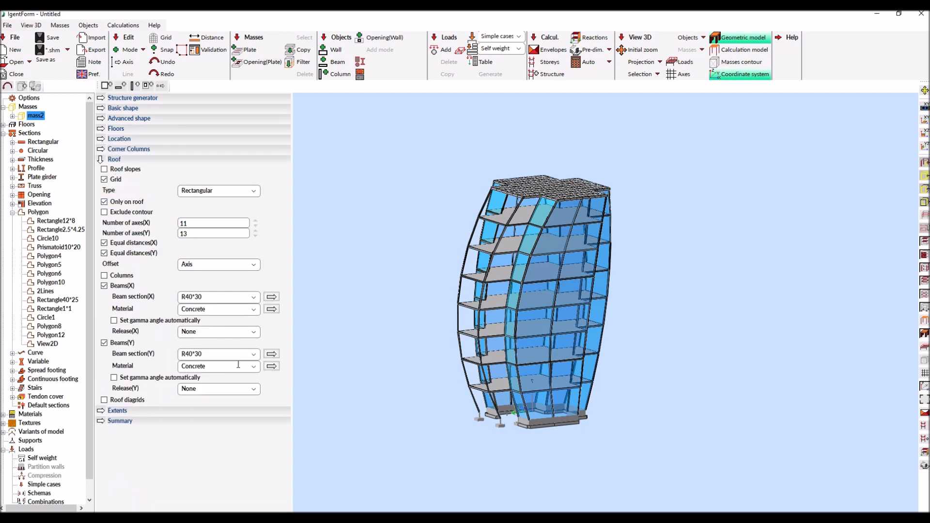
{"action": "left_click", "coordinate": [253, 298]}
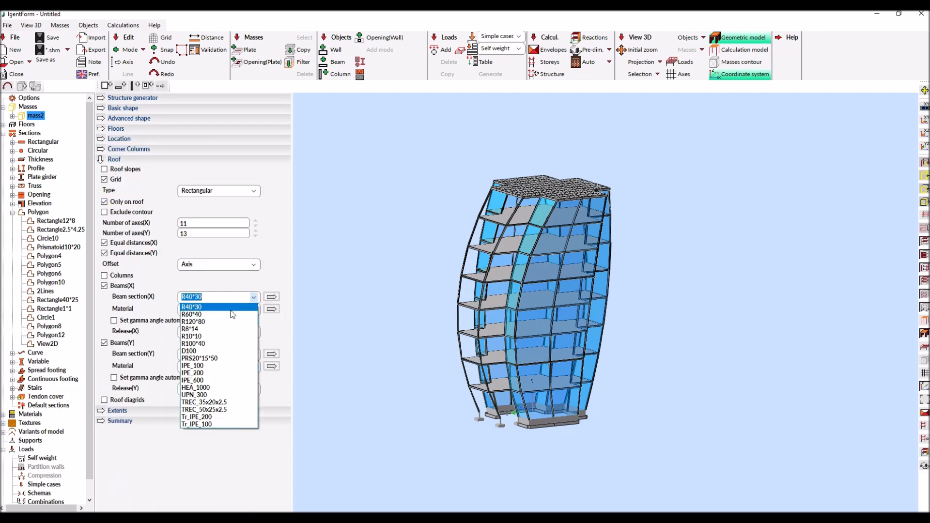
{"action": "left_click", "coordinate": [202, 366]}
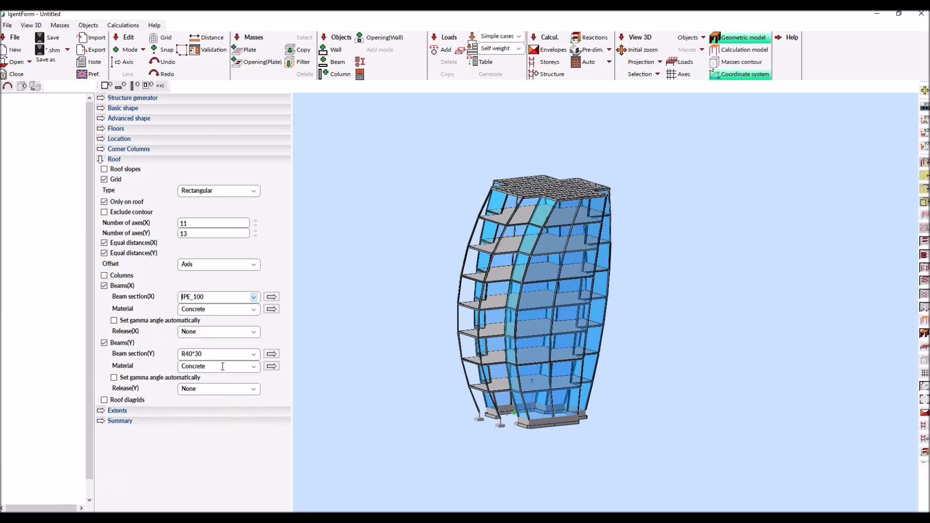
{"action": "left_click", "coordinate": [253, 355]}
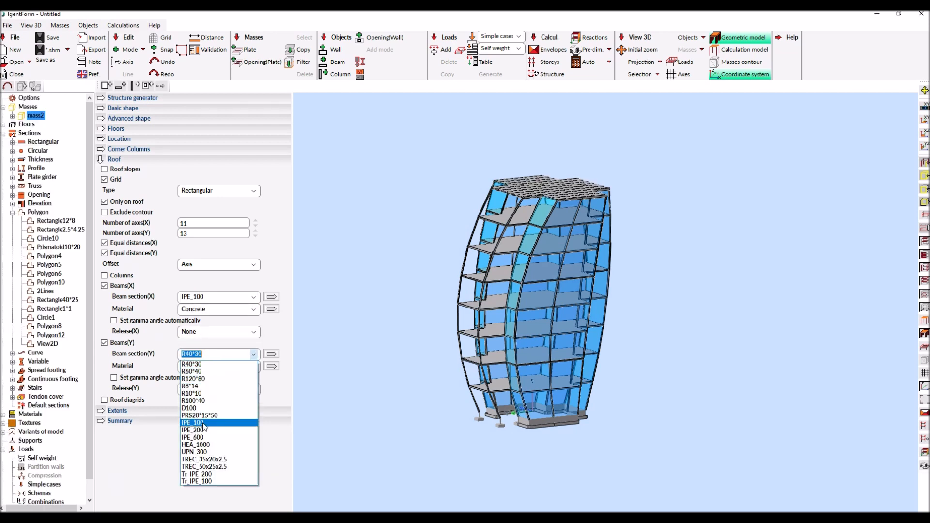
{"action": "left_click", "coordinate": [202, 423]}
{"action": "middle_click_drag", "start_coordinate": [355, 183], "coordinate": [357, 188]}
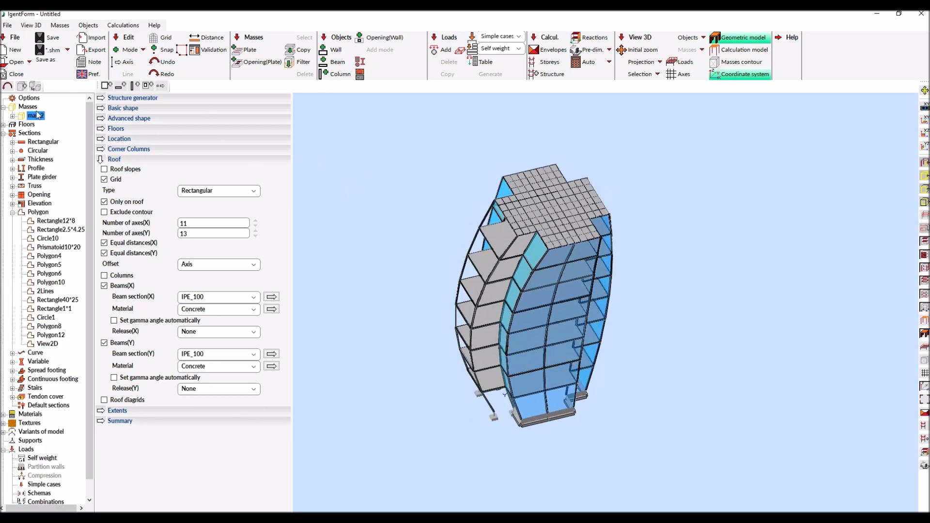
Set the roof upper slab of mass2 to section TH5 with Glass(Blue) as its material.
{"action": "left_click", "coordinate": [101, 129]}
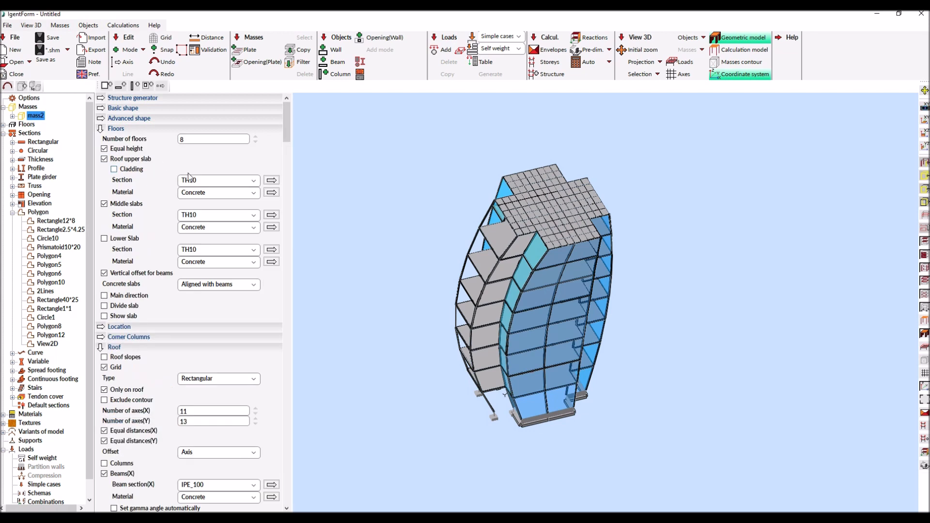
{"action": "left_click", "coordinate": [254, 181]}
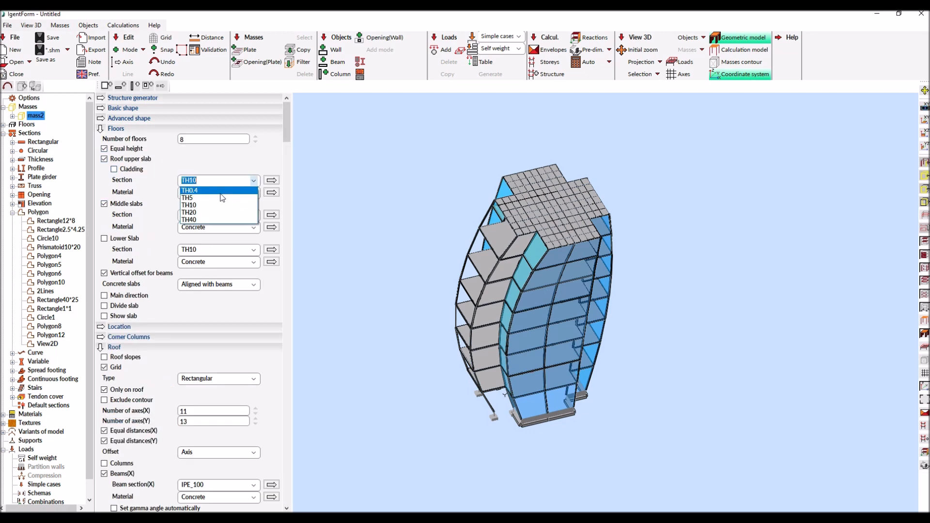
{"action": "left_click", "coordinate": [199, 199]}
{"action": "left_click", "coordinate": [254, 192]}
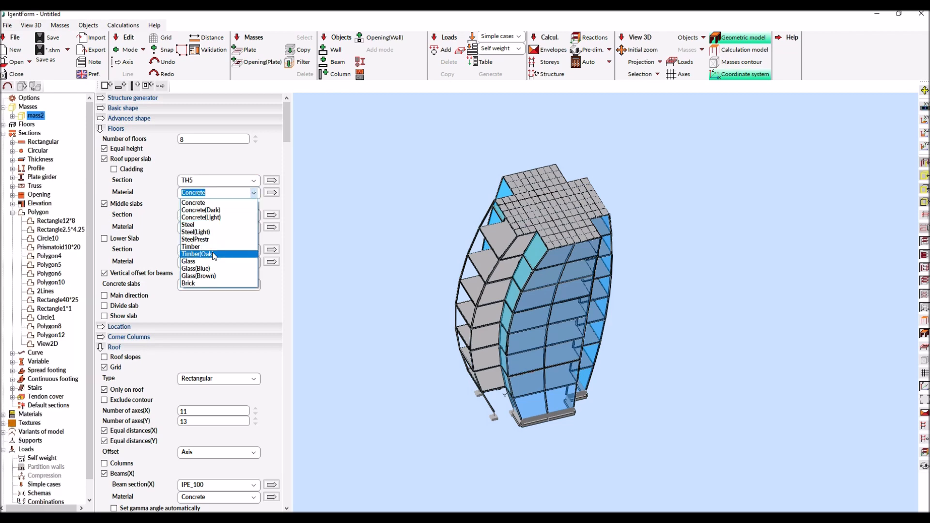
{"action": "left_click", "coordinate": [203, 269]}
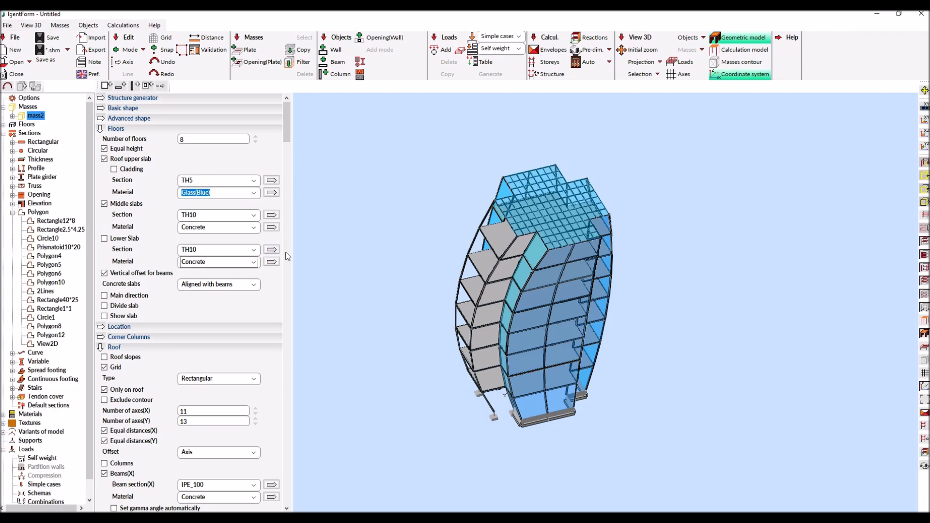
{"action": "scroll", "coordinate": [533, 220], "scroll_direction": "up", "scroll_amount": 5}
{"action": "scroll", "coordinate": [533, 220], "scroll_direction": "down", "scroll_amount": 6}
{"action": "middle_click_drag", "start_coordinate": [469, 188], "coordinate": [510, 176]}
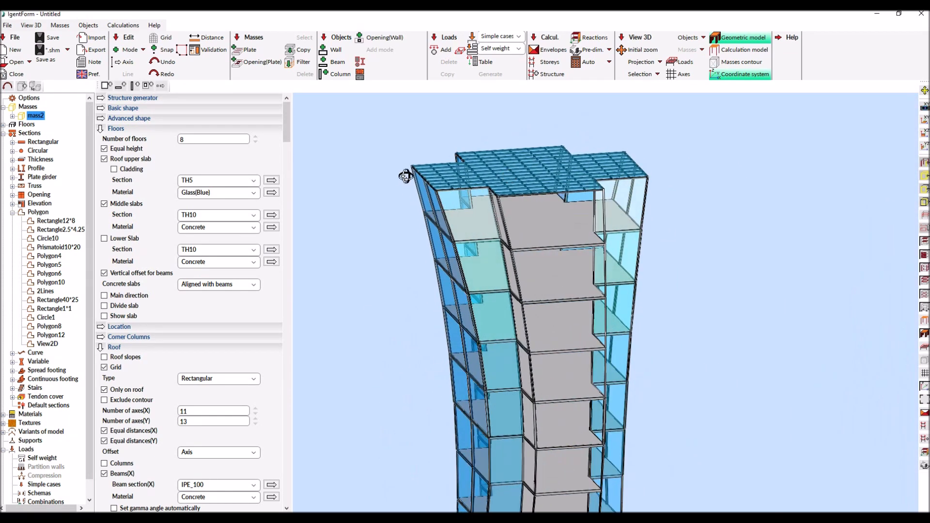
Enable line elevation of the roof upper surface at the center point among the characteristic points of mass2.
{"action": "left_click", "coordinate": [13, 117]}
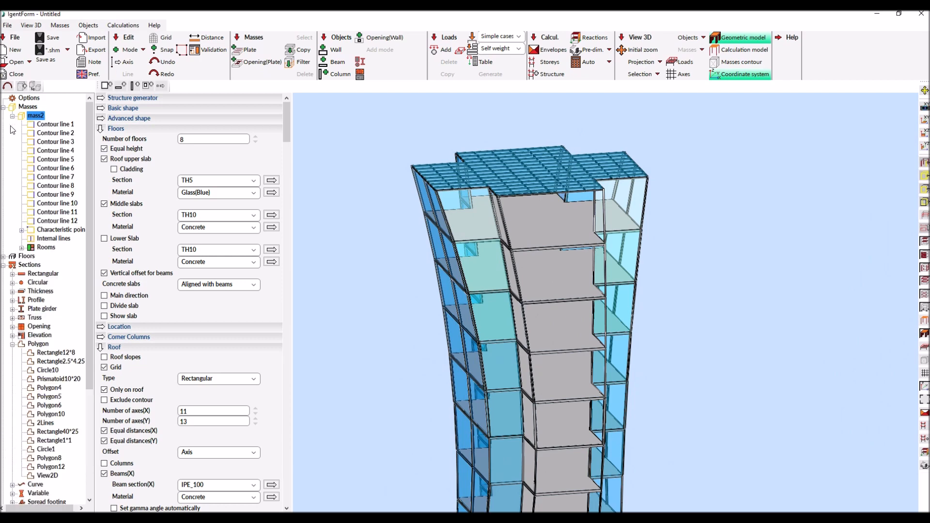
{"action": "left_click", "coordinate": [22, 230]}
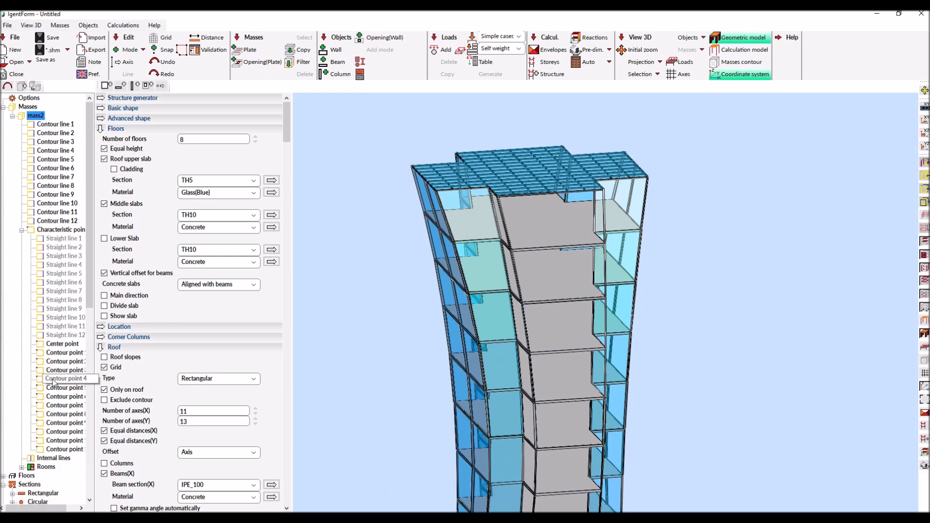
{"action": "left_click", "coordinate": [55, 345]}
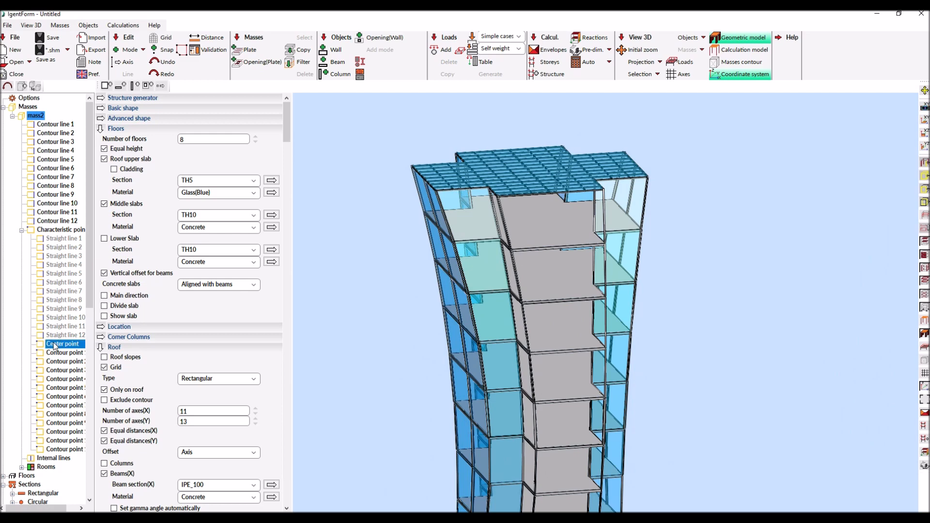
{"action": "left_click", "coordinate": [104, 257]}
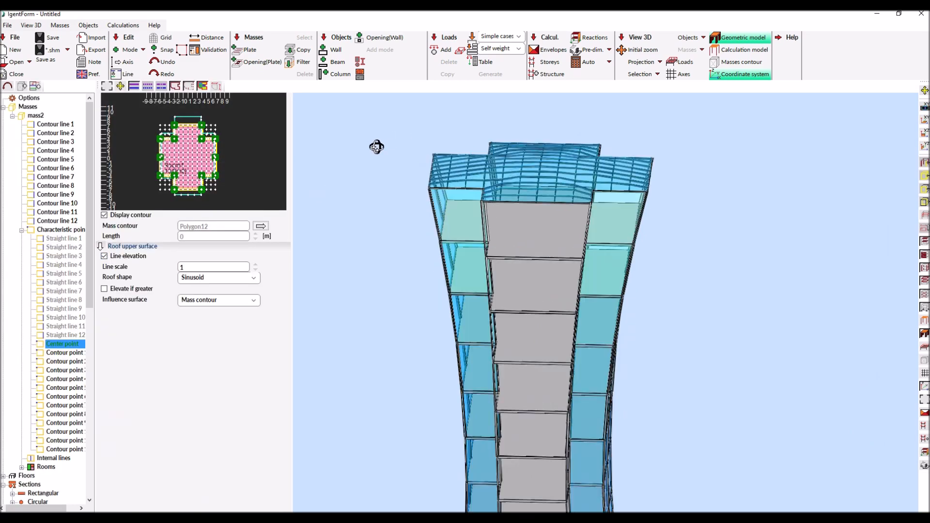
{"action": "middle_click_drag", "start_coordinate": [377, 147], "coordinate": [387, 139]}
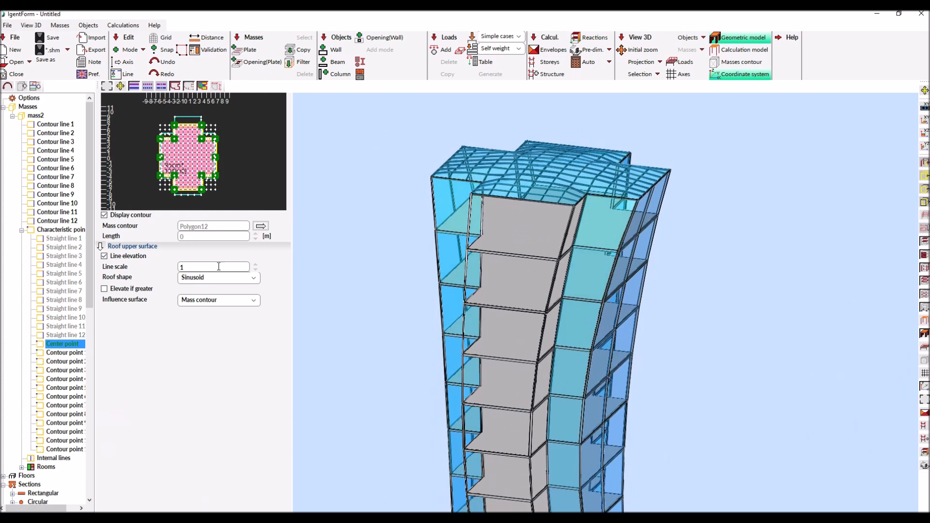
Raise the line scale of the center point's roof elevation to 5.
{"action": "left_click", "coordinate": [255, 265]}
{"action": "left_click", "coordinate": [256, 264]}
{"action": "left_click", "coordinate": [255, 265]}
{"action": "left_click", "coordinate": [256, 264]}
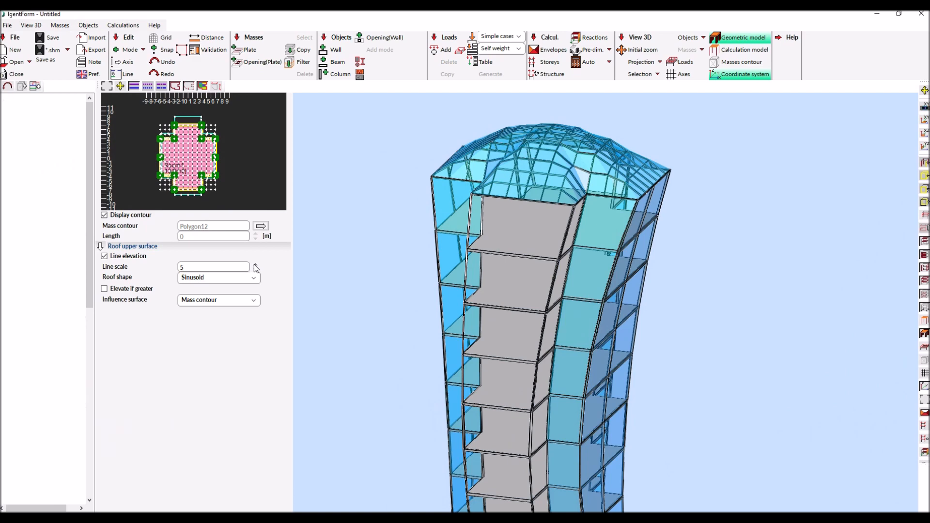
{"action": "middle_click_drag", "start_coordinate": [439, 179], "coordinate": [355, 249]}
Try the Circle and Curve6 roof shapes for the center point's elevation.
{"action": "left_click", "coordinate": [254, 278]}
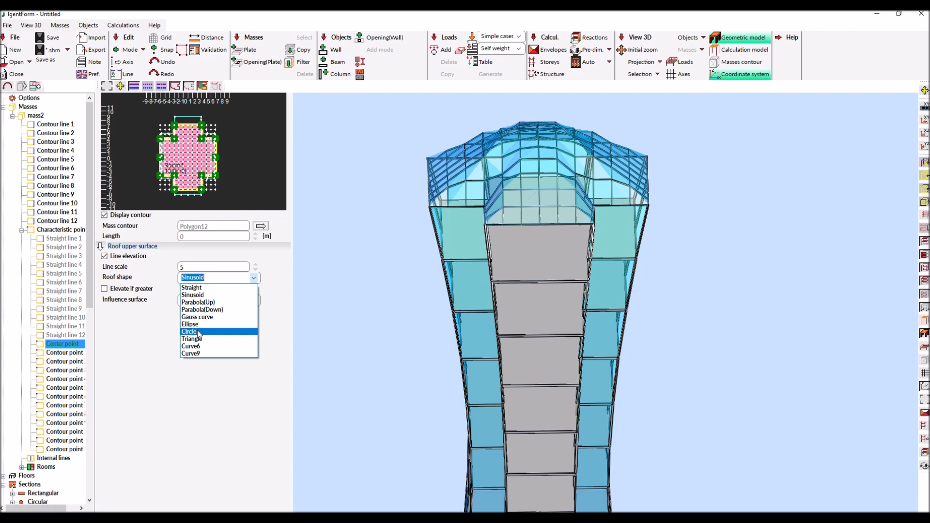
{"action": "left_click", "coordinate": [198, 333]}
{"action": "left_click", "coordinate": [253, 277]}
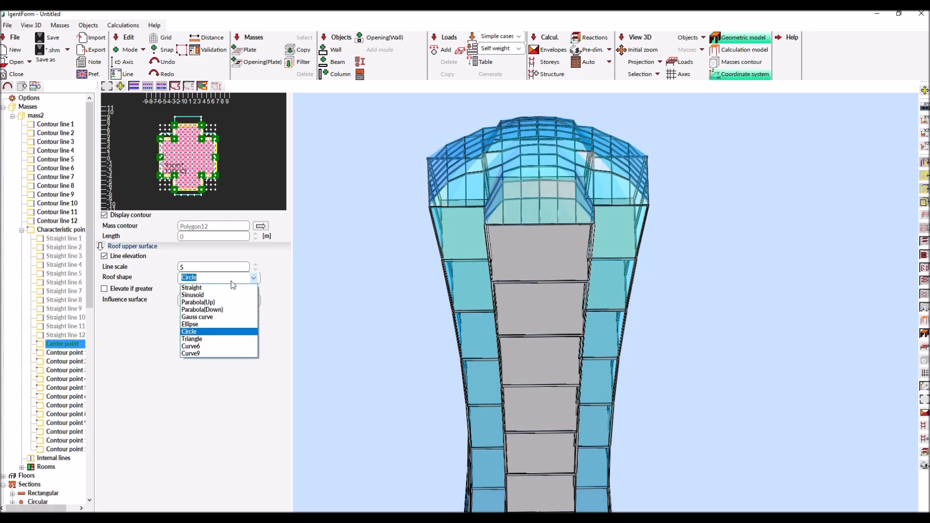
{"action": "left_click", "coordinate": [205, 304]}
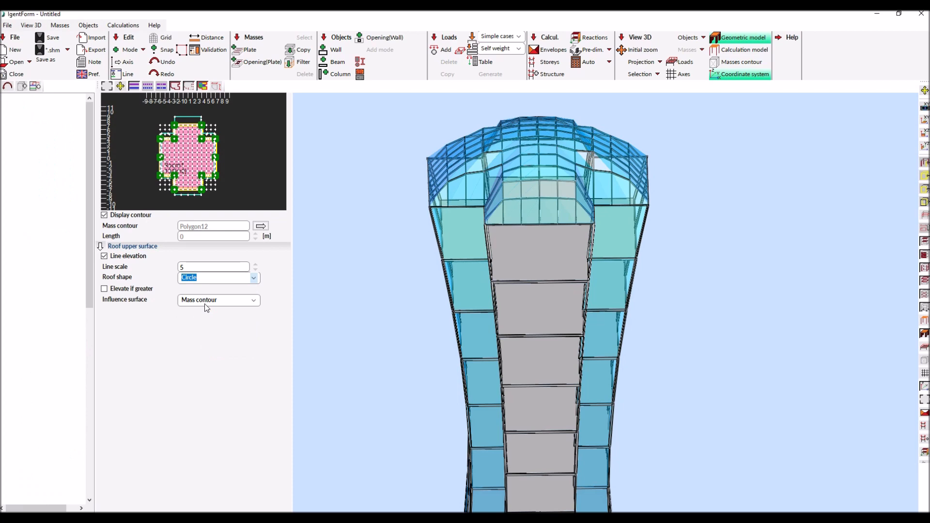
{"action": "left_click", "coordinate": [253, 279]}
{"action": "left_click", "coordinate": [199, 347]}
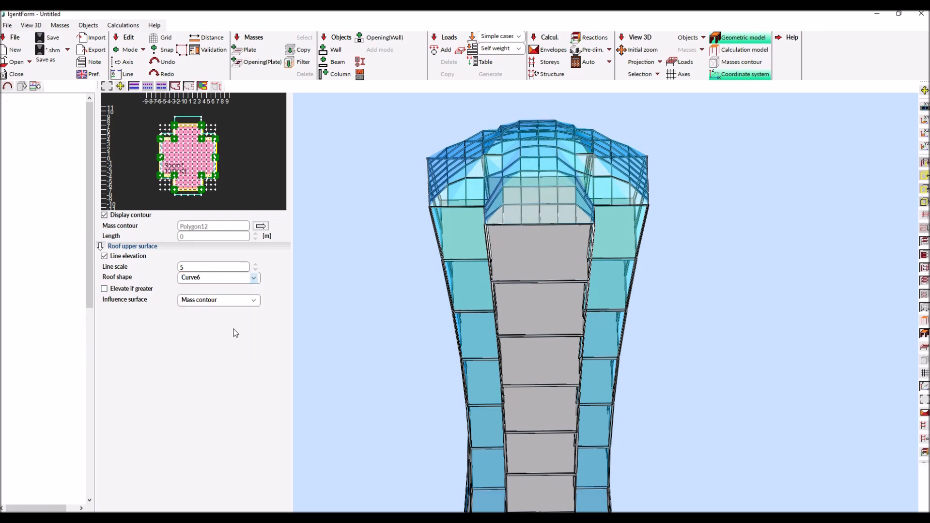
{"action": "middle_click_drag", "start_coordinate": [358, 158], "coordinate": [394, 156]}
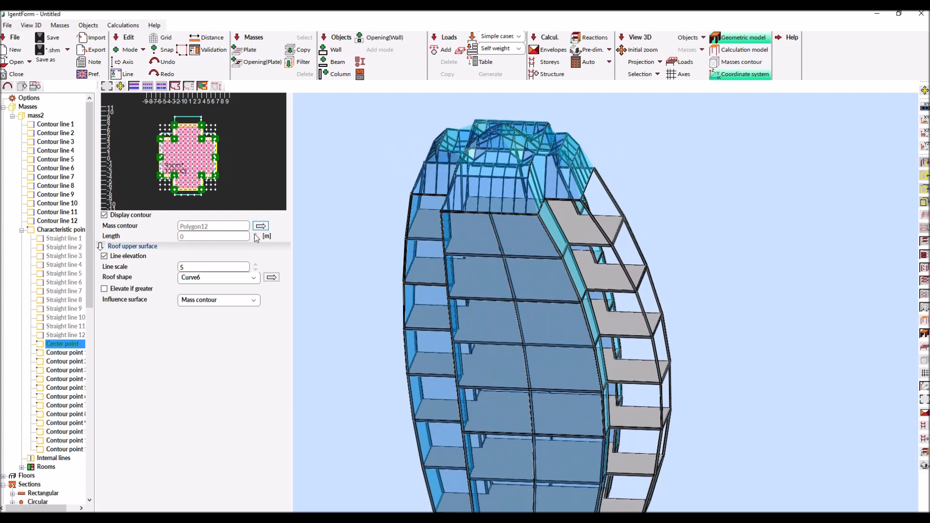
Reshape the Curve6 section by lowering its point at x 0.25 to about 1 m and its point at x 0.75 to about 0.78 m.
{"action": "left_click", "coordinate": [271, 278]}
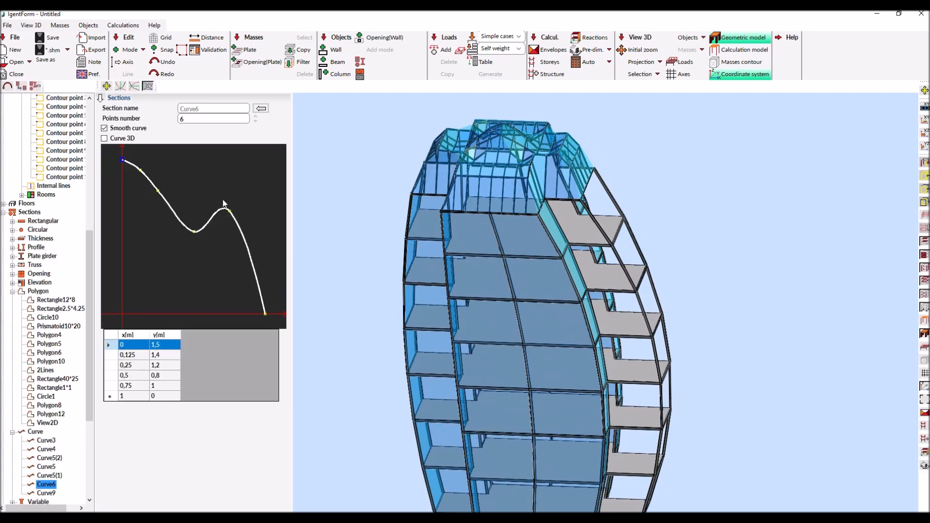
{"action": "left_click_drag", "start_coordinate": [230, 214], "coordinate": [230, 236]}
{"action": "left_click_drag", "start_coordinate": [157, 194], "coordinate": [155, 215]}
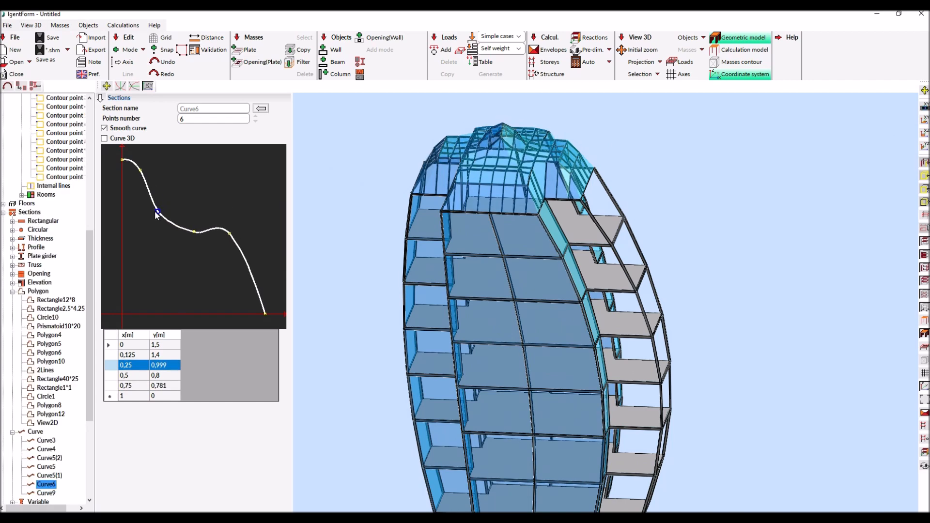
{"action": "middle_click_drag", "start_coordinate": [362, 149], "coordinate": [334, 173]}
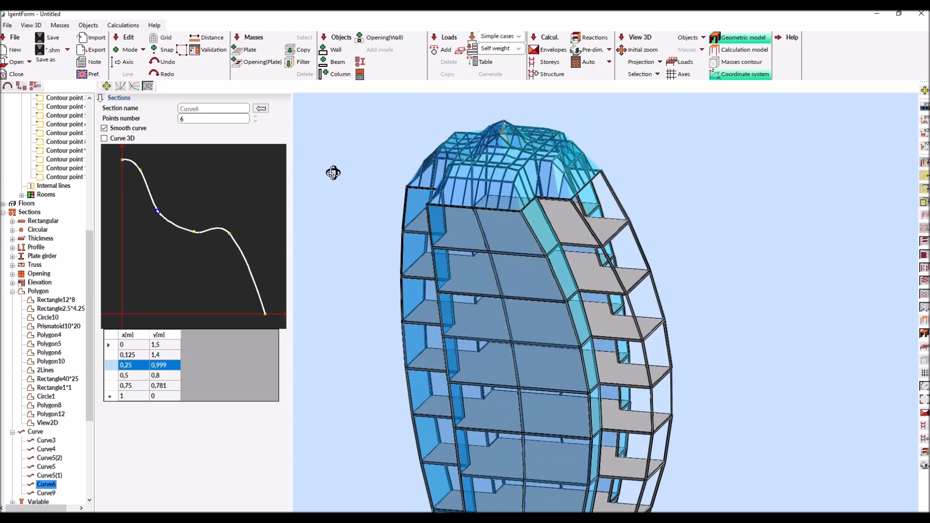
Return to the center point's roof settings and set the roof shape to Ellipse.
{"action": "left_click", "coordinate": [260, 108]}
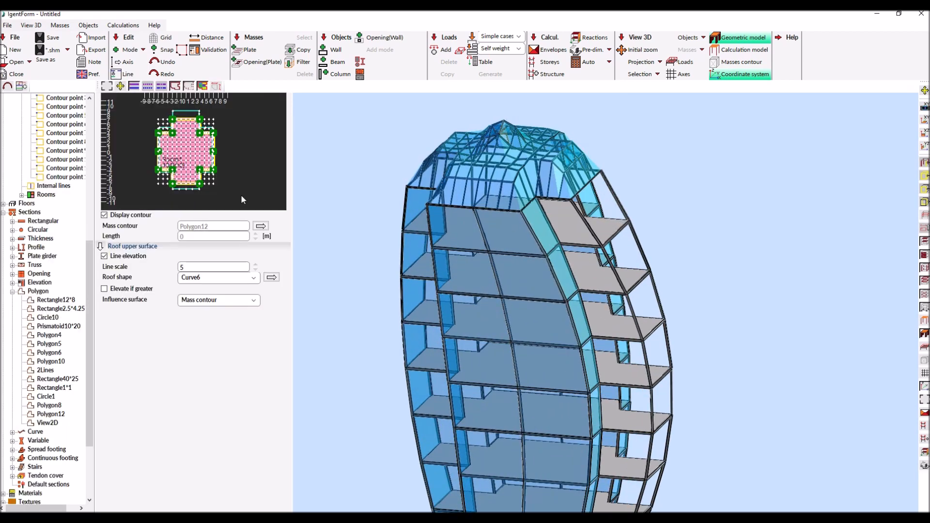
{"action": "left_click", "coordinate": [253, 280]}
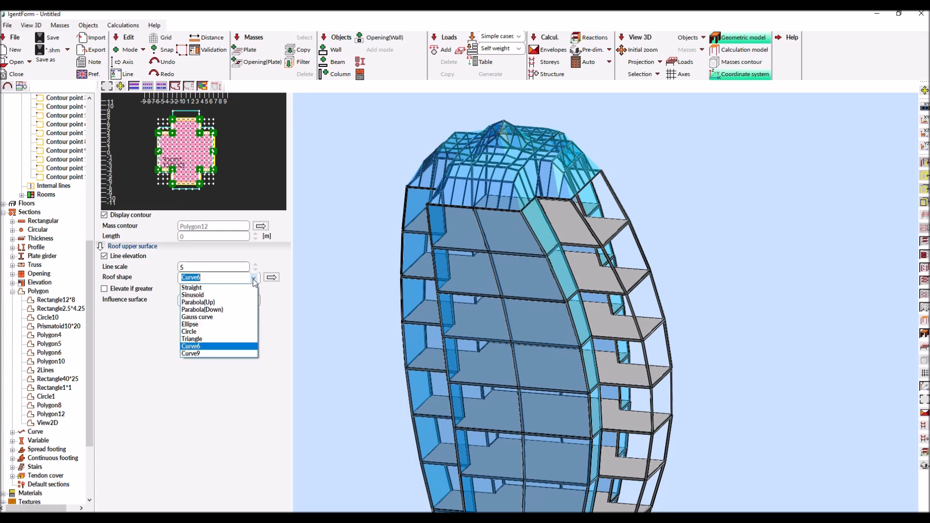
{"action": "left_click", "coordinate": [202, 324]}
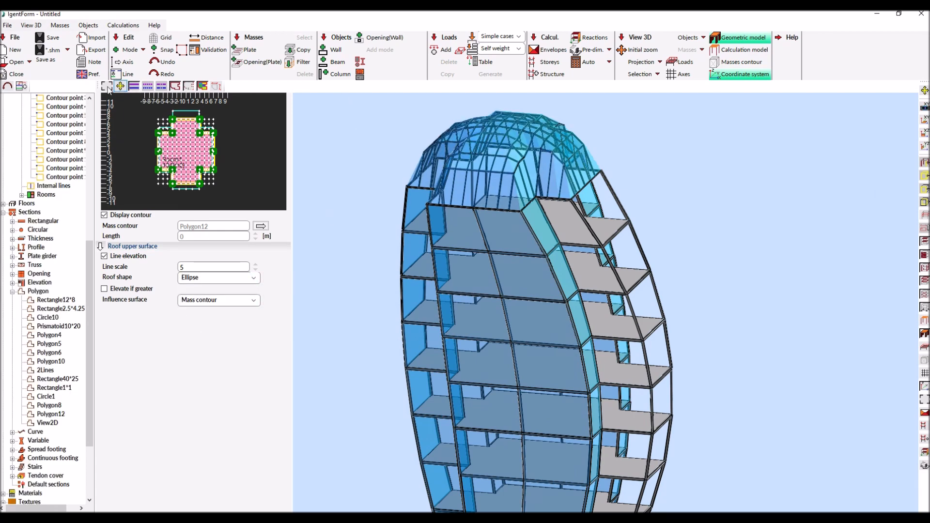
Replace the equal distances of the mass2 roof grid axes with equal distances on roof in both X and Y.
{"action": "left_click", "coordinate": [90, 104]}
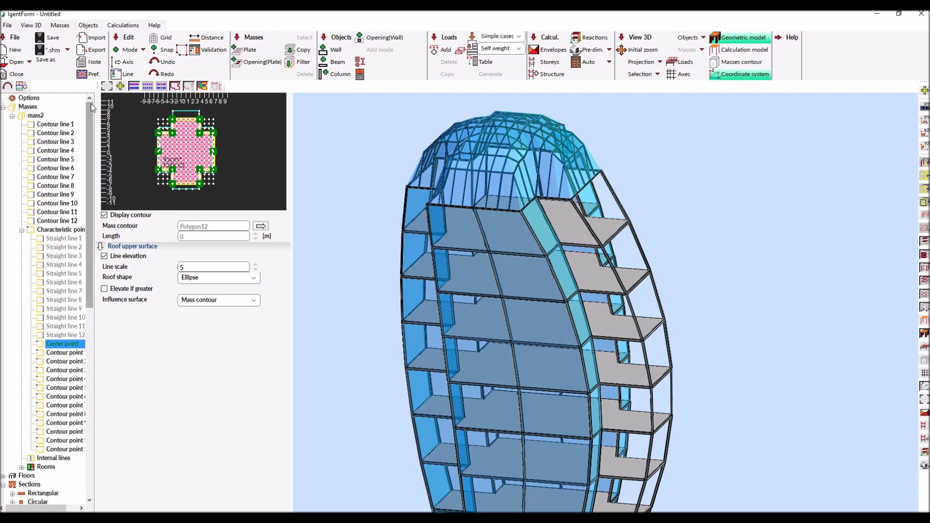
{"action": "left_click", "coordinate": [35, 116]}
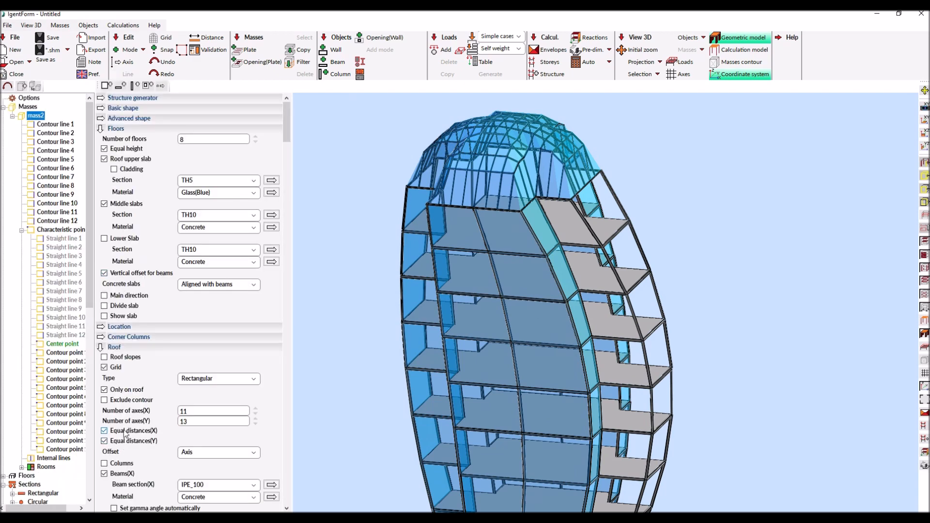
{"action": "left_click", "coordinate": [105, 431]}
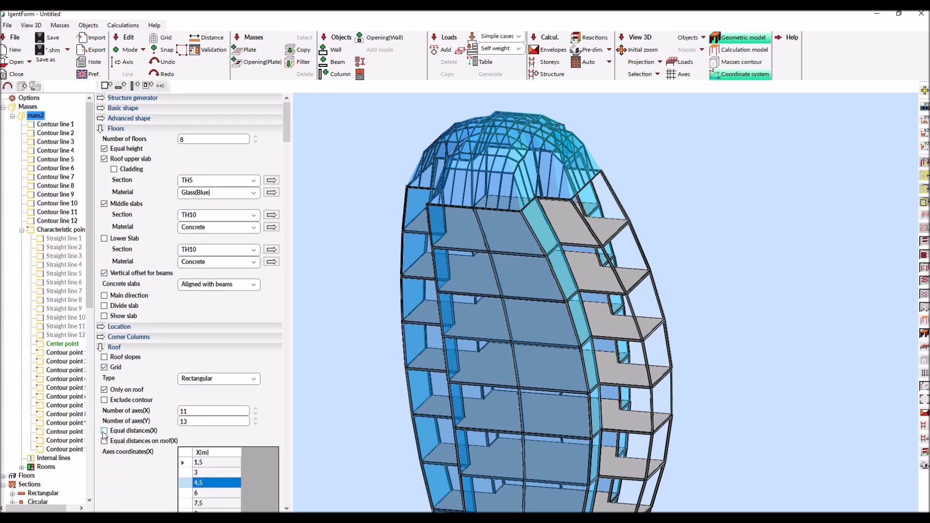
{"action": "left_click", "coordinate": [104, 441]}
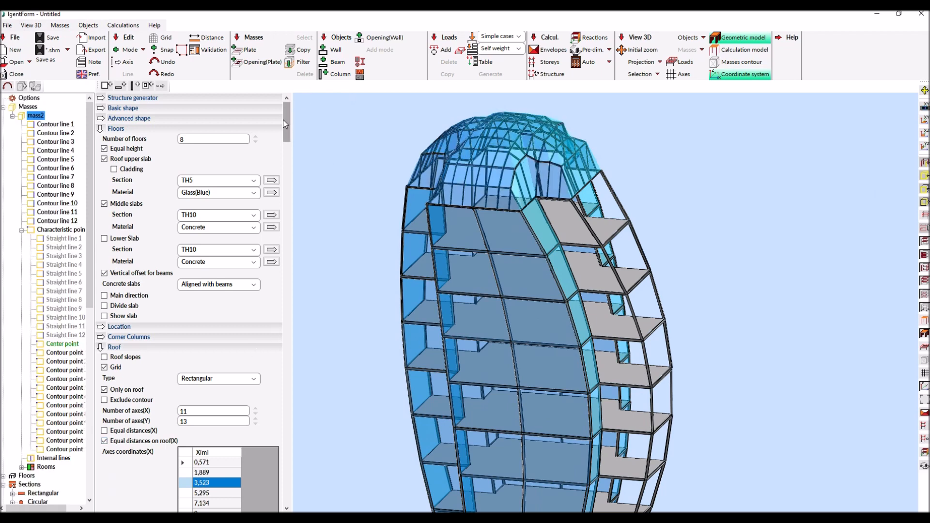
{"action": "left_click_drag", "start_coordinate": [288, 139], "coordinate": [273, 396]}
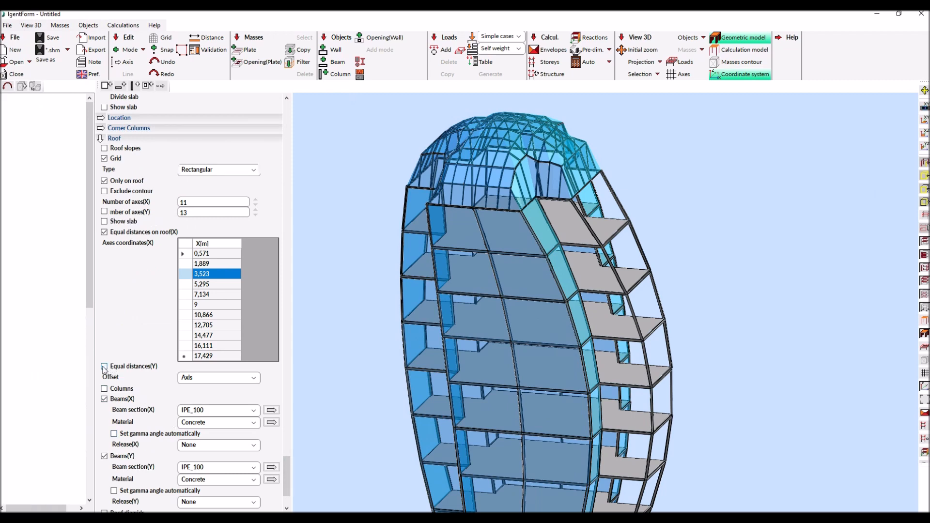
{"action": "left_click", "coordinate": [104, 367]}
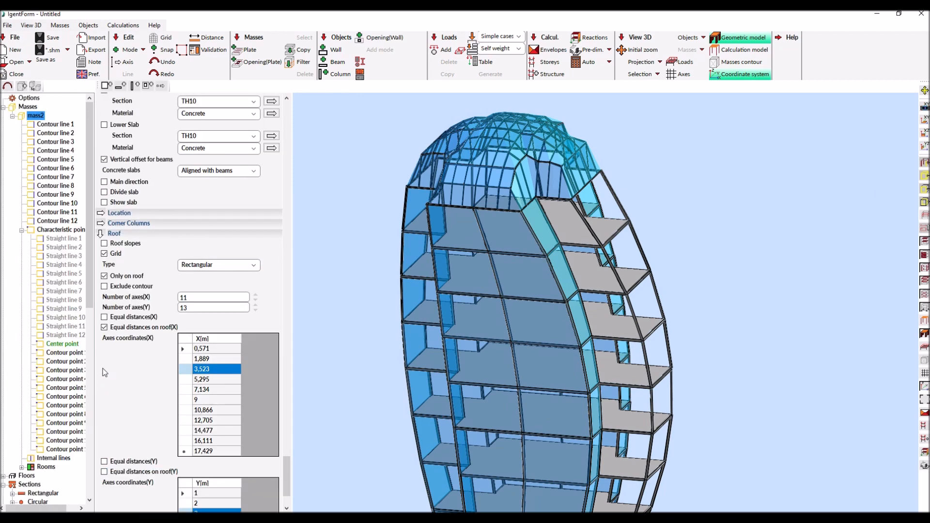
{"action": "left_click", "coordinate": [105, 471]}
{"action": "left_click_drag", "start_coordinate": [443, 175], "coordinate": [419, 205]}
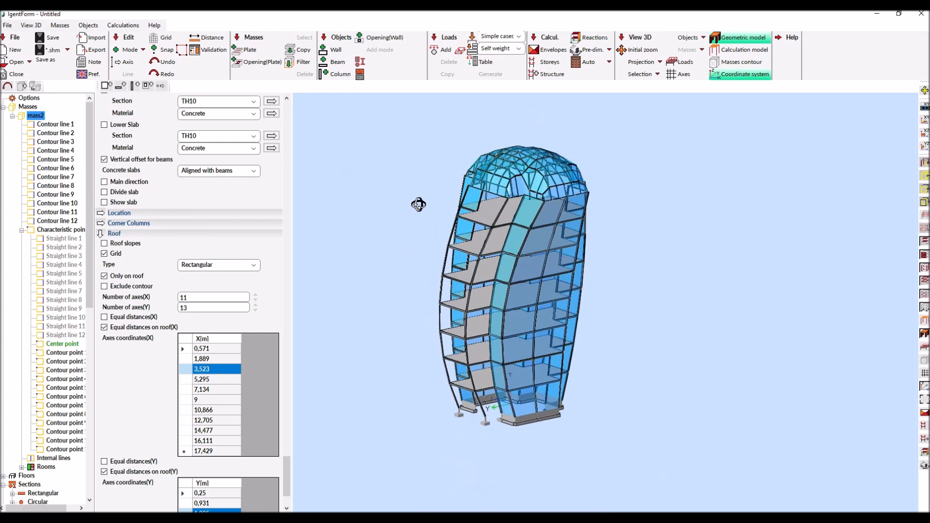
Add a bottom railing along contour lines 6, 7 and 8 of mass2 with posts spaced 0.3 m apart.
{"action": "left_click", "coordinate": [66, 168]}
{"action": "left_click", "coordinate": [59, 177], "text": "shift"}
{"action": "left_click", "coordinate": [61, 186], "text": "shift"}
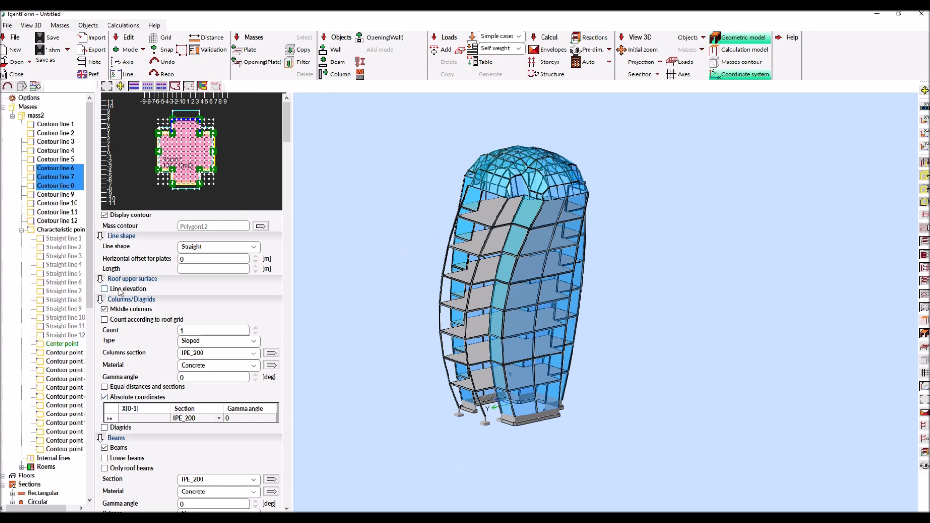
{"action": "left_click", "coordinate": [102, 236]}
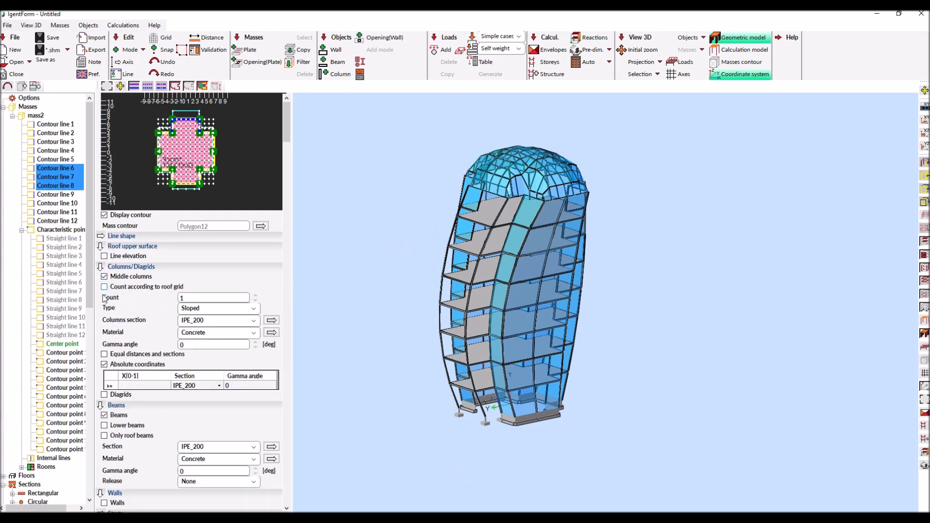
{"action": "left_click", "coordinate": [101, 267]}
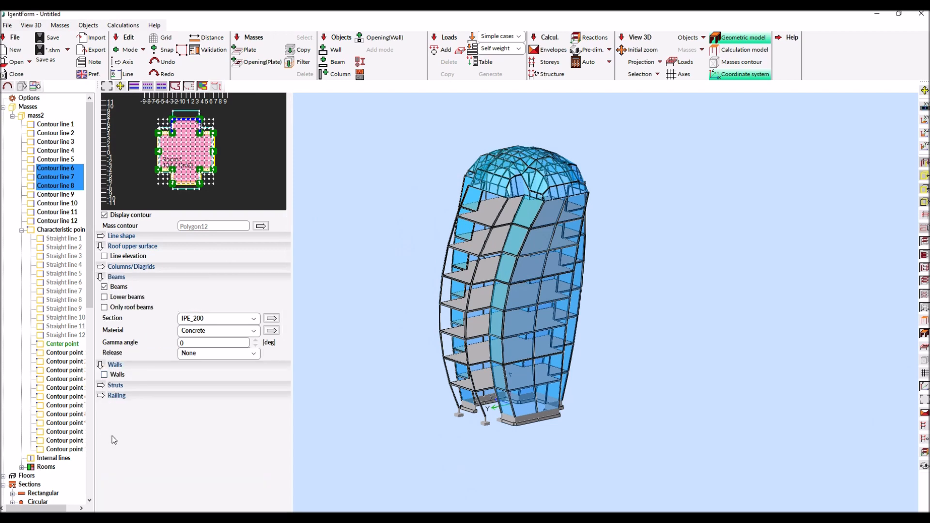
{"action": "left_click", "coordinate": [101, 397]}
{"action": "left_click", "coordinate": [104, 406]}
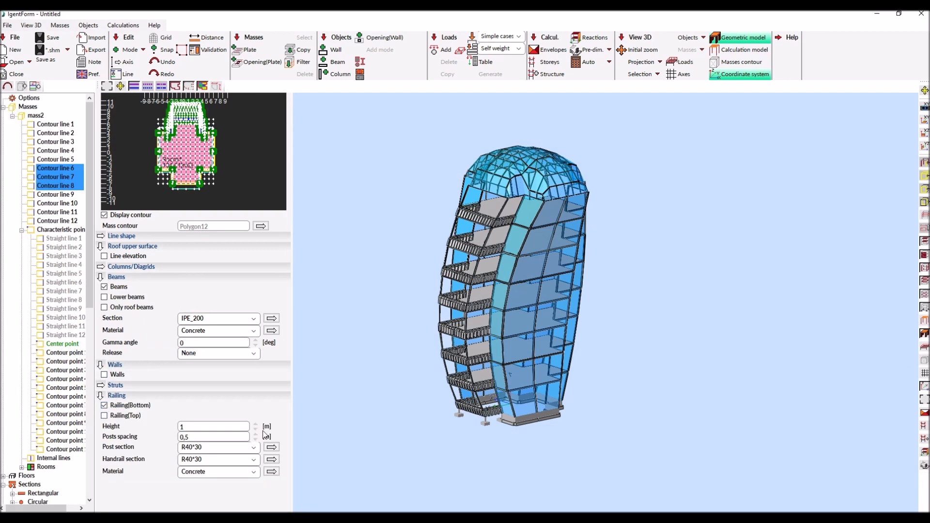
{"action": "left_click", "coordinate": [255, 440]}
{"action": "left_click", "coordinate": [255, 440]}
Duplicate the R40*30 railing post section and set the copy's width b and height h to 4 cm each.
{"action": "left_click", "coordinate": [272, 447]}
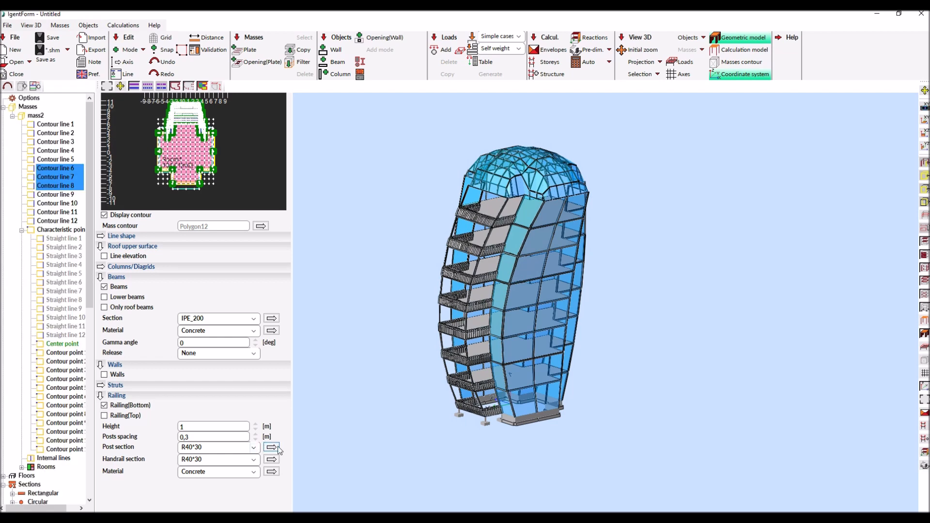
{"action": "left_click", "coordinate": [21, 86]}
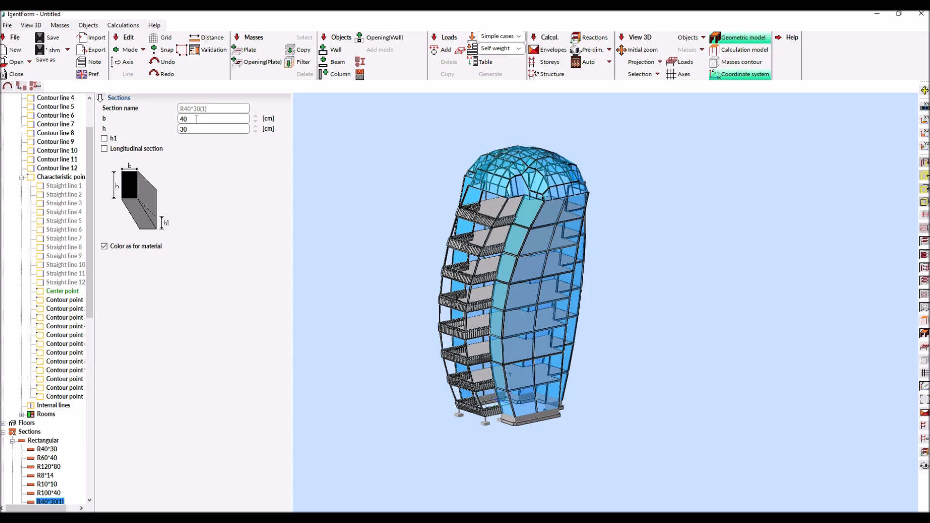
{"action": "type", "text": "4"}
{"action": "key", "text": "Tab"}
{"action": "type", "text": "4"}
{"action": "key", "text": "Tab"}
Set the railing's post and handrail sections on contour lines 6, 7 and 8 to R4*4 and its material to Steel.
{"action": "scroll", "coordinate": [68, 145], "scroll_direction": "up", "scroll_amount": 2}
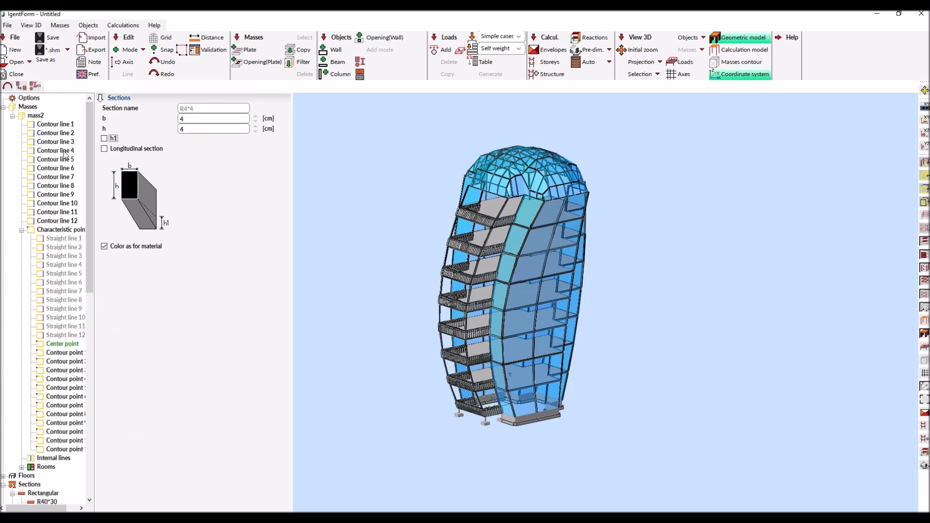
{"action": "left_click", "coordinate": [62, 167]}
{"action": "left_click", "coordinate": [61, 177], "text": "ctrl"}
{"action": "left_click", "coordinate": [62, 186], "text": "ctrl"}
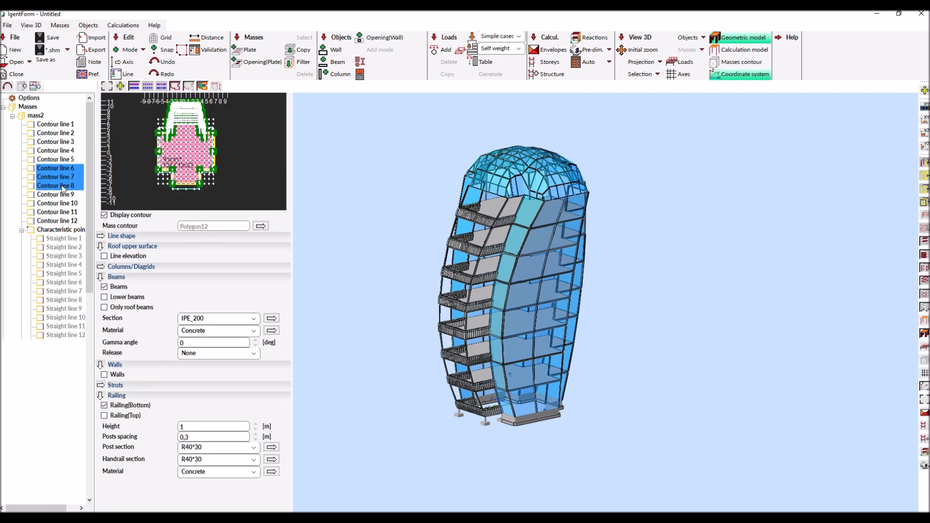
{"action": "left_click", "coordinate": [254, 447]}
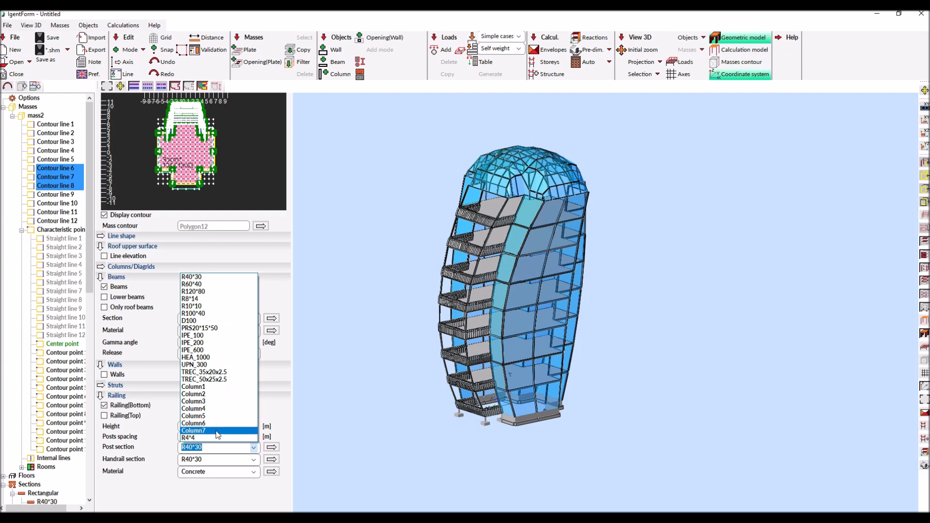
{"action": "left_click", "coordinate": [205, 438]}
{"action": "left_click", "coordinate": [254, 460]}
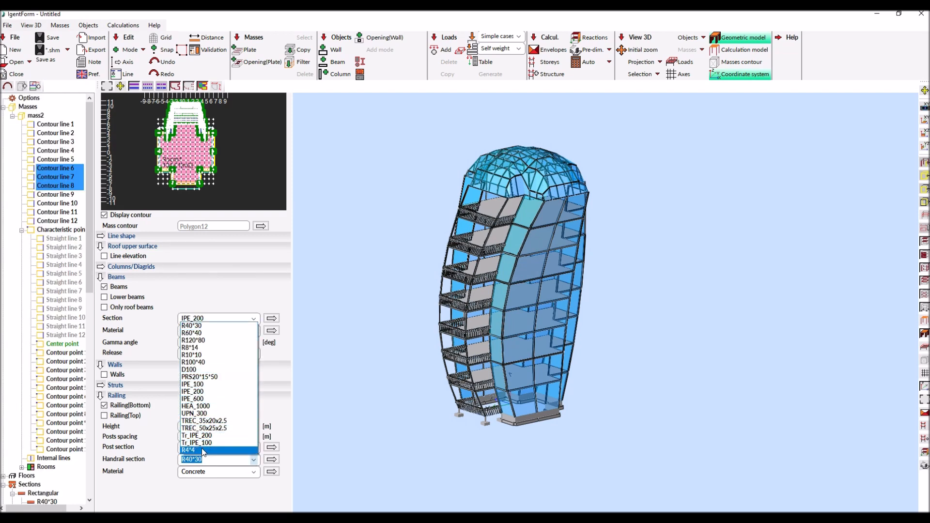
{"action": "left_click", "coordinate": [202, 450]}
{"action": "left_click", "coordinate": [254, 472]}
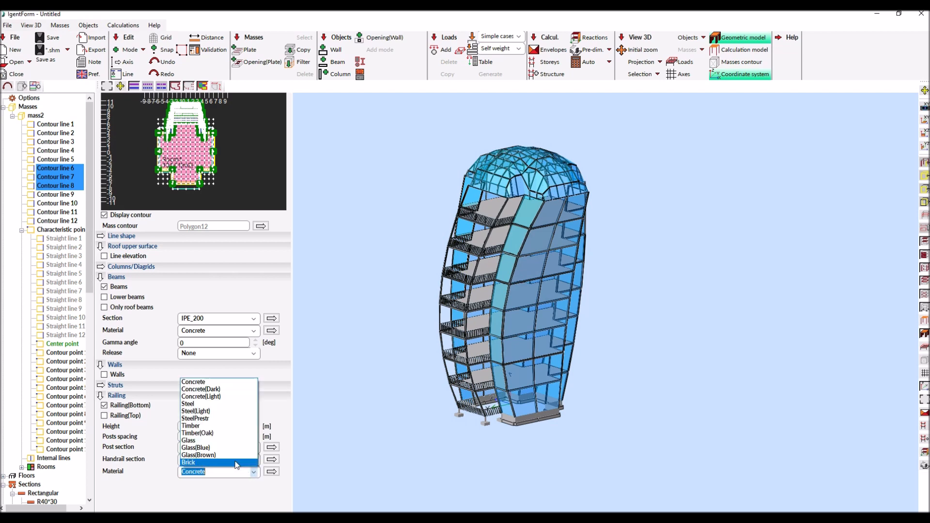
{"action": "left_click", "coordinate": [202, 405]}
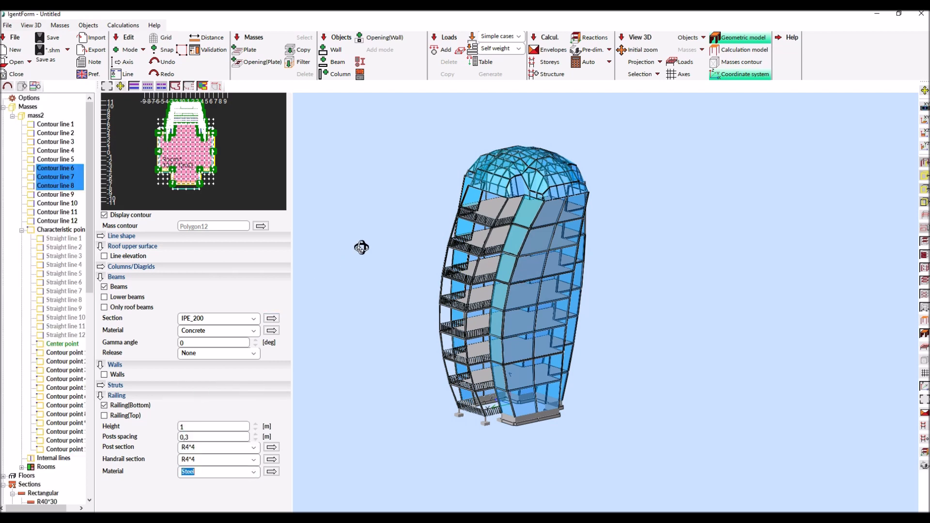
{"action": "mouse_move", "coordinate": [430, 198]}
{"action": "left_mouse_down"}
{"action": "mouse_move", "coordinate": [488, 192]}
{"action": "mouse_move", "coordinate": [465, 184]}
{"action": "mouse_move", "coordinate": [422, 199]}
{"action": "left_mouse_up"}
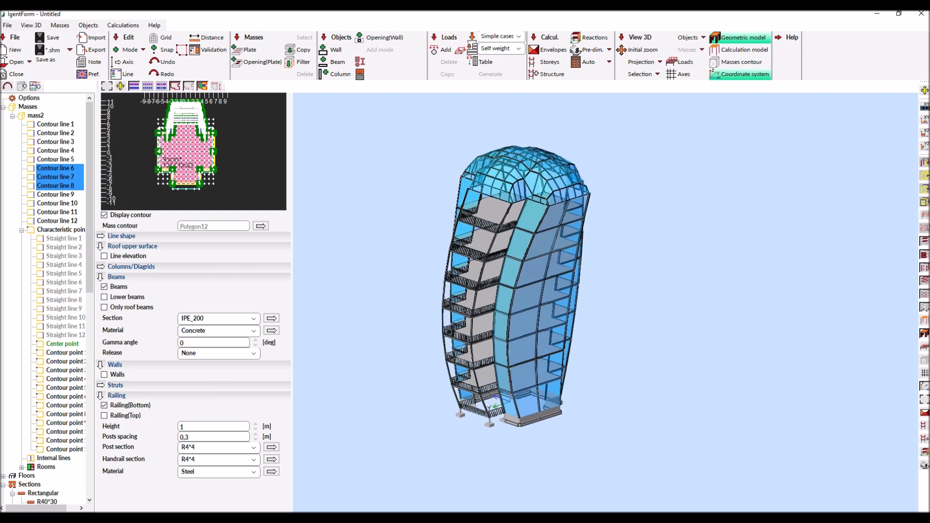
Enable surfaces smoothing in the 3D visualisation options.
{"action": "left_click", "coordinate": [38, 99]}
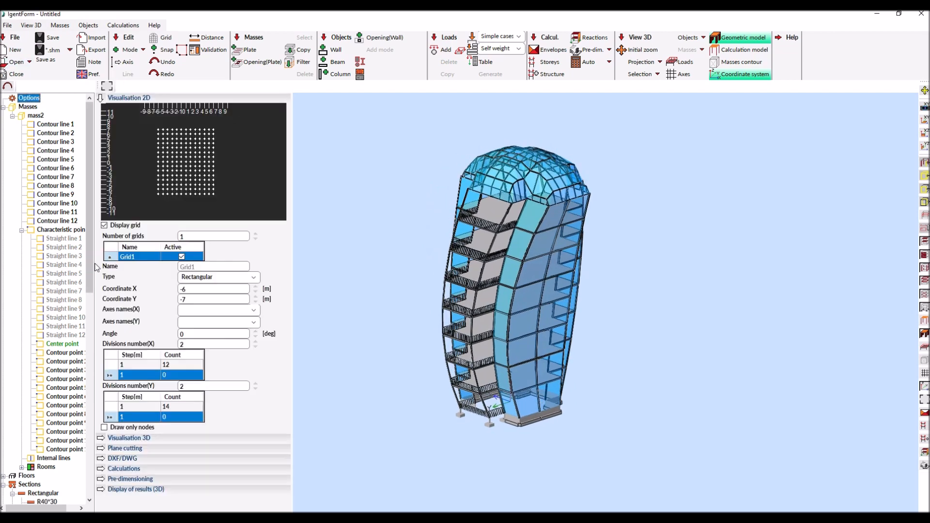
{"action": "left_click", "coordinate": [102, 439]}
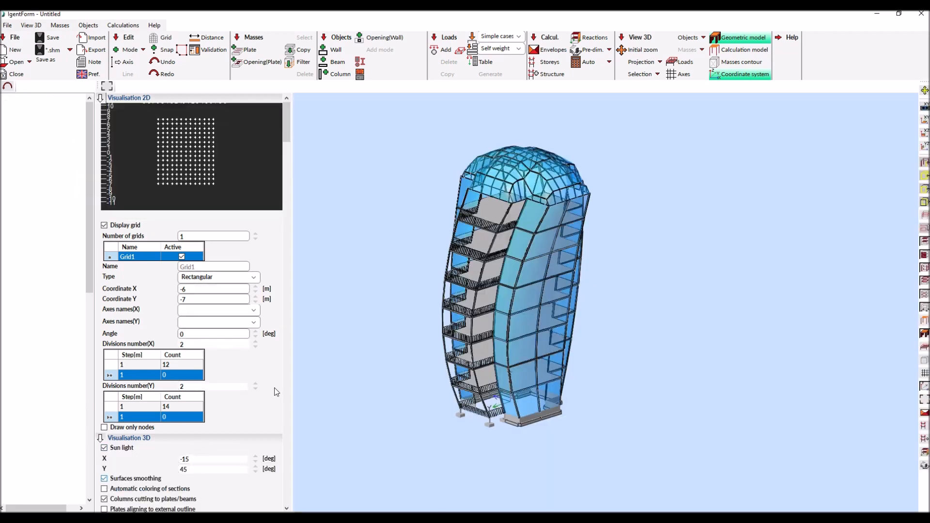
{"action": "mouse_move", "coordinate": [409, 199]}
{"action": "left_mouse_down"}
{"action": "mouse_move", "coordinate": [428, 186]}
{"action": "mouse_move", "coordinate": [418, 195]}
{"action": "mouse_move", "coordinate": [424, 208]}
{"action": "left_mouse_up"}
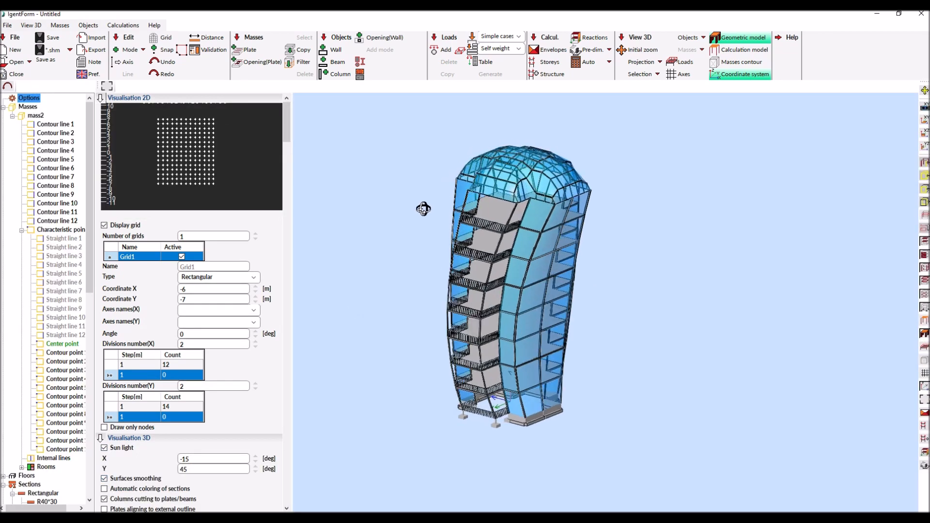
{"action": "scroll", "coordinate": [509, 266], "scroll_direction": "up", "scroll_amount": 3}
{"action": "scroll", "coordinate": [509, 266], "scroll_direction": "down", "scroll_amount": 3}
{"action": "middle_click_drag", "start_coordinate": [391, 226], "coordinate": [439, 228]}
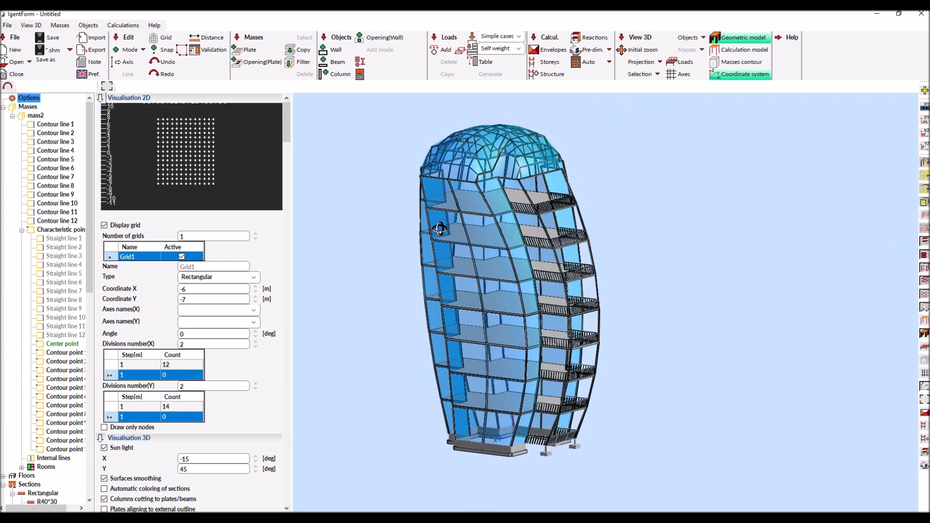